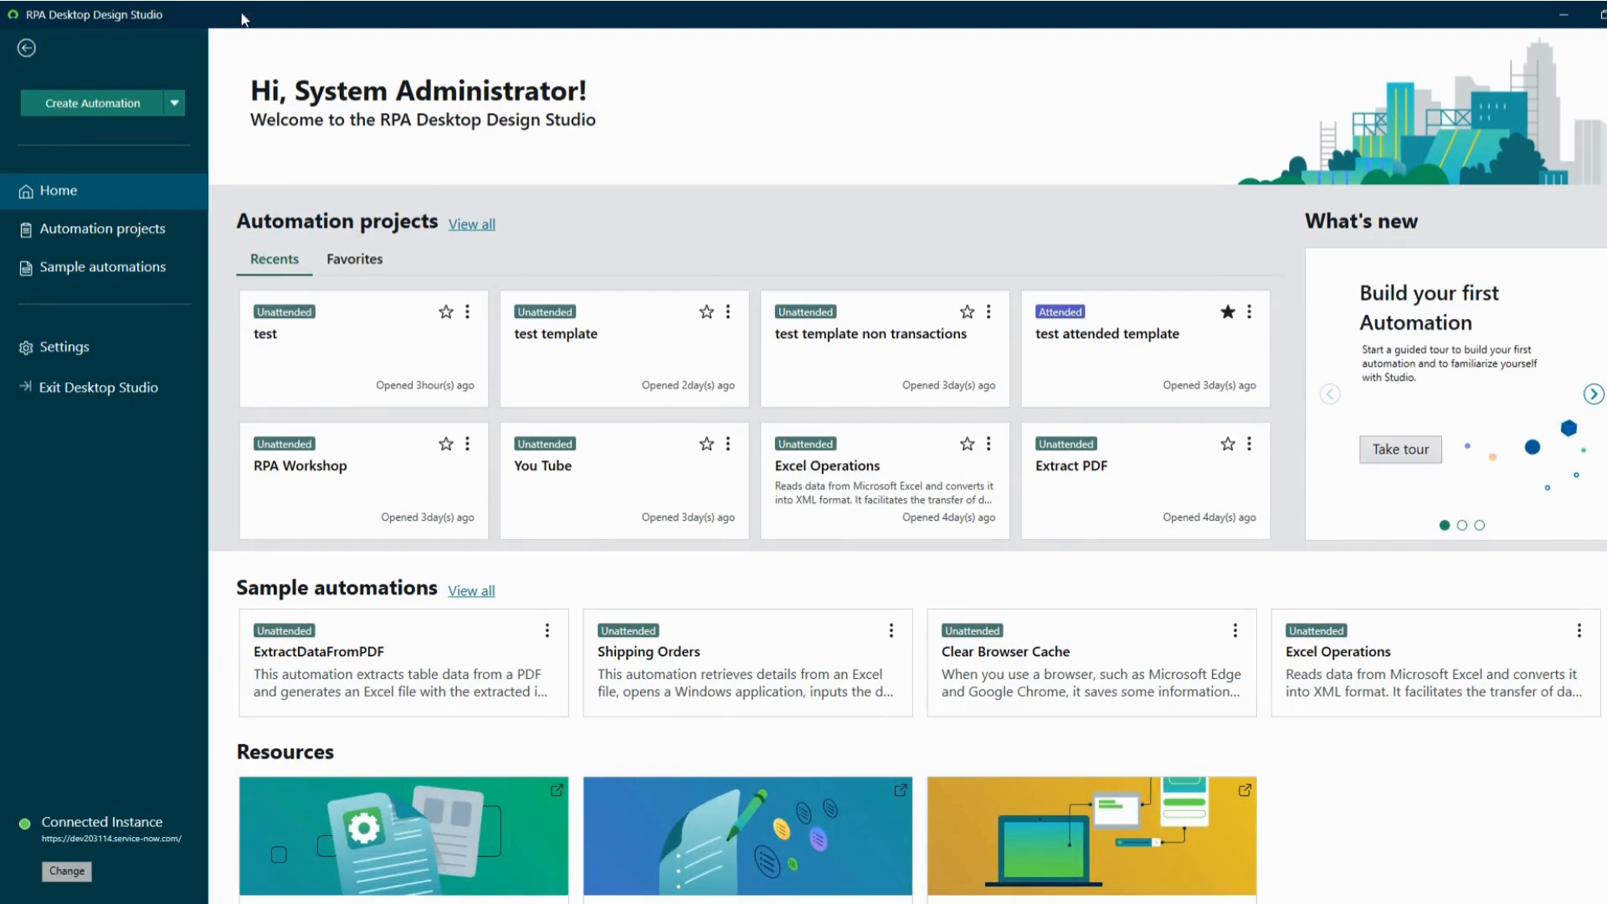
- Open the test project's settings to review its name and description fields, and close them without changes
click(117, 104)
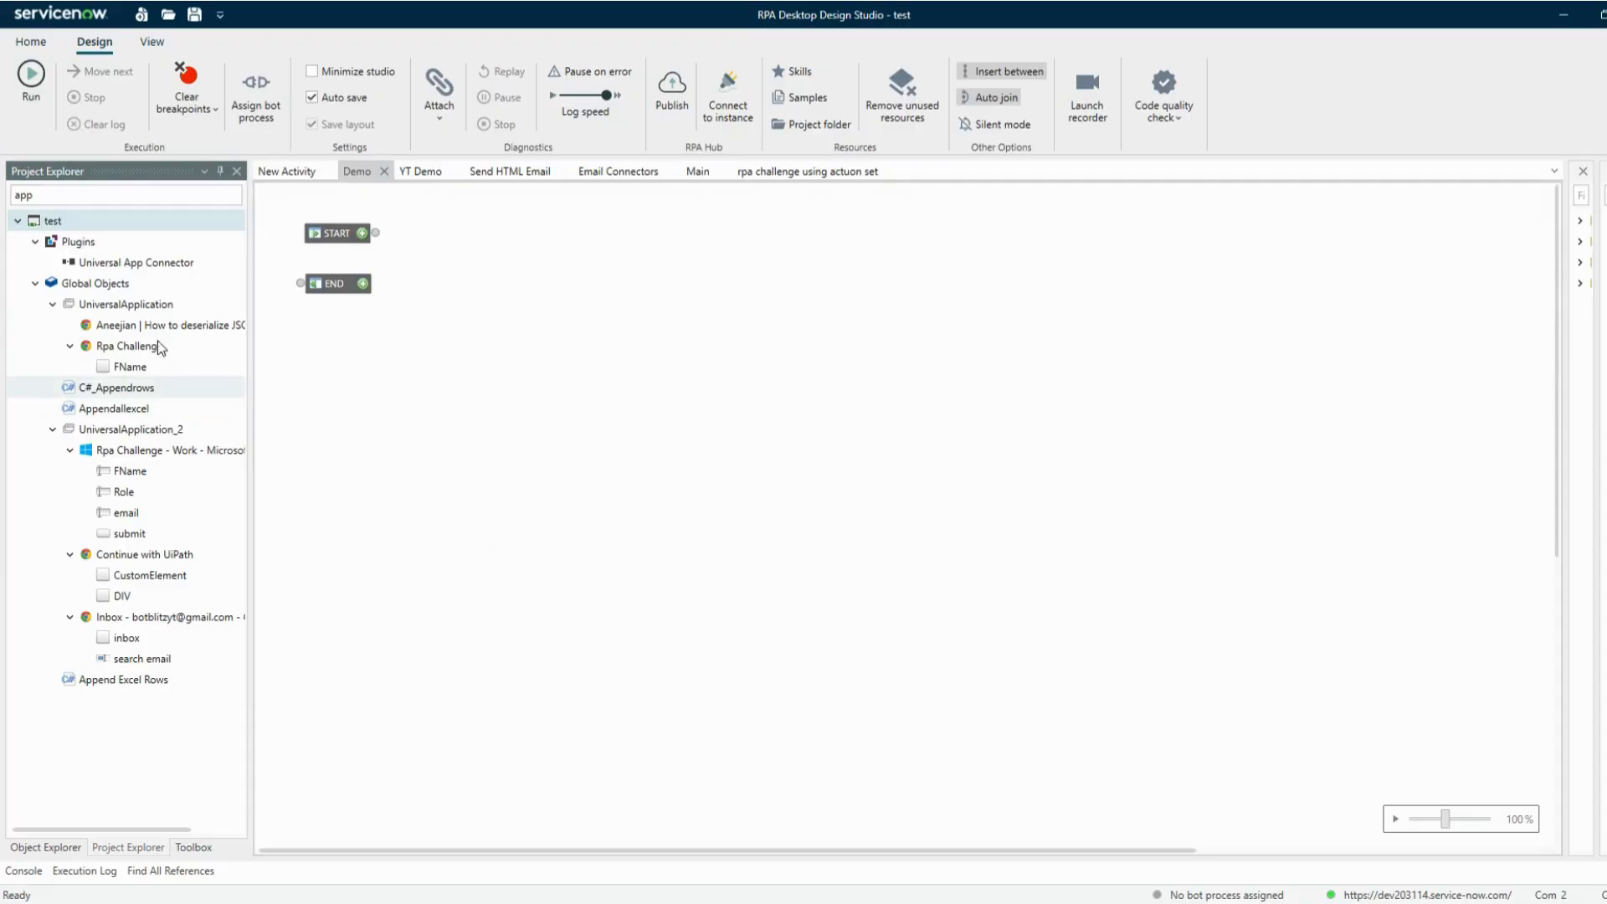
right_click(52, 224)
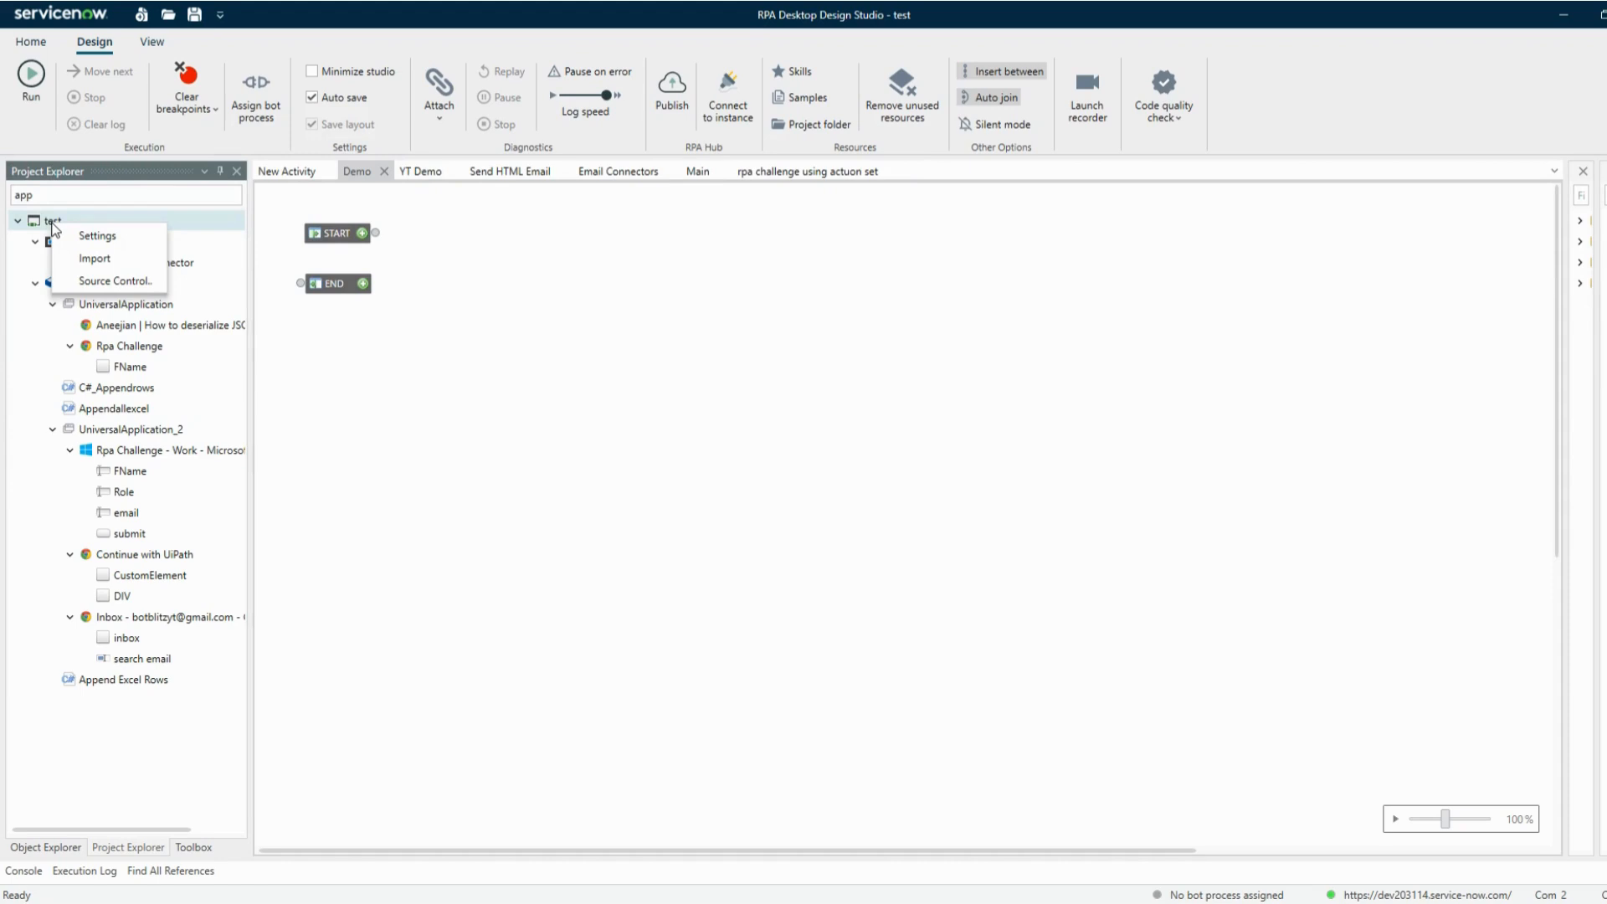
click(97, 235)
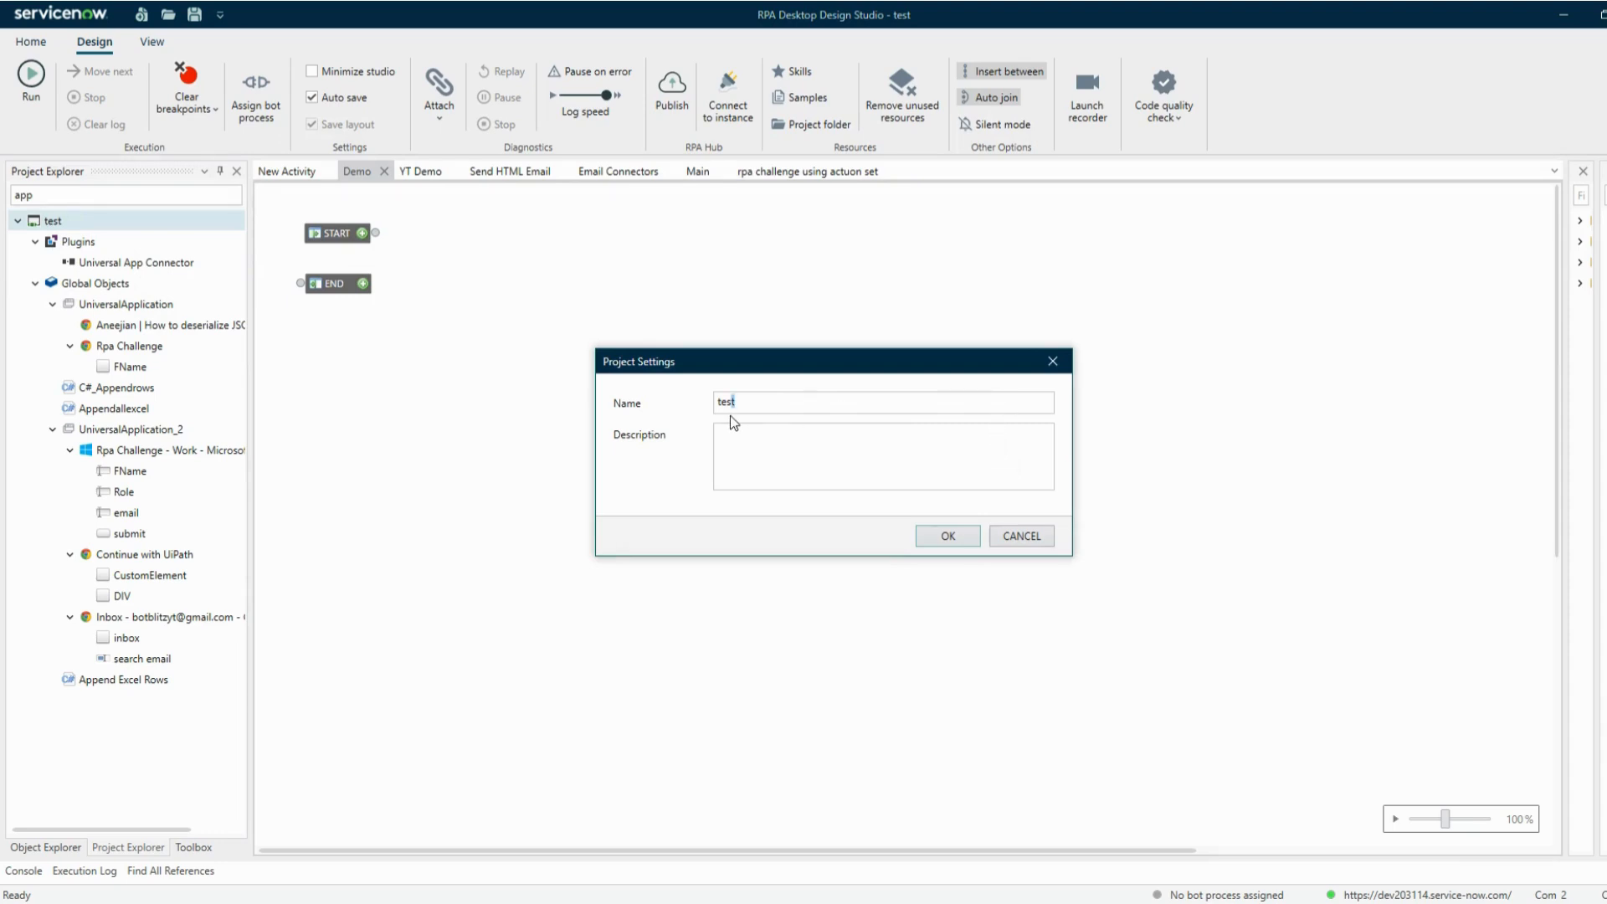
drag(726, 405, 787, 402)
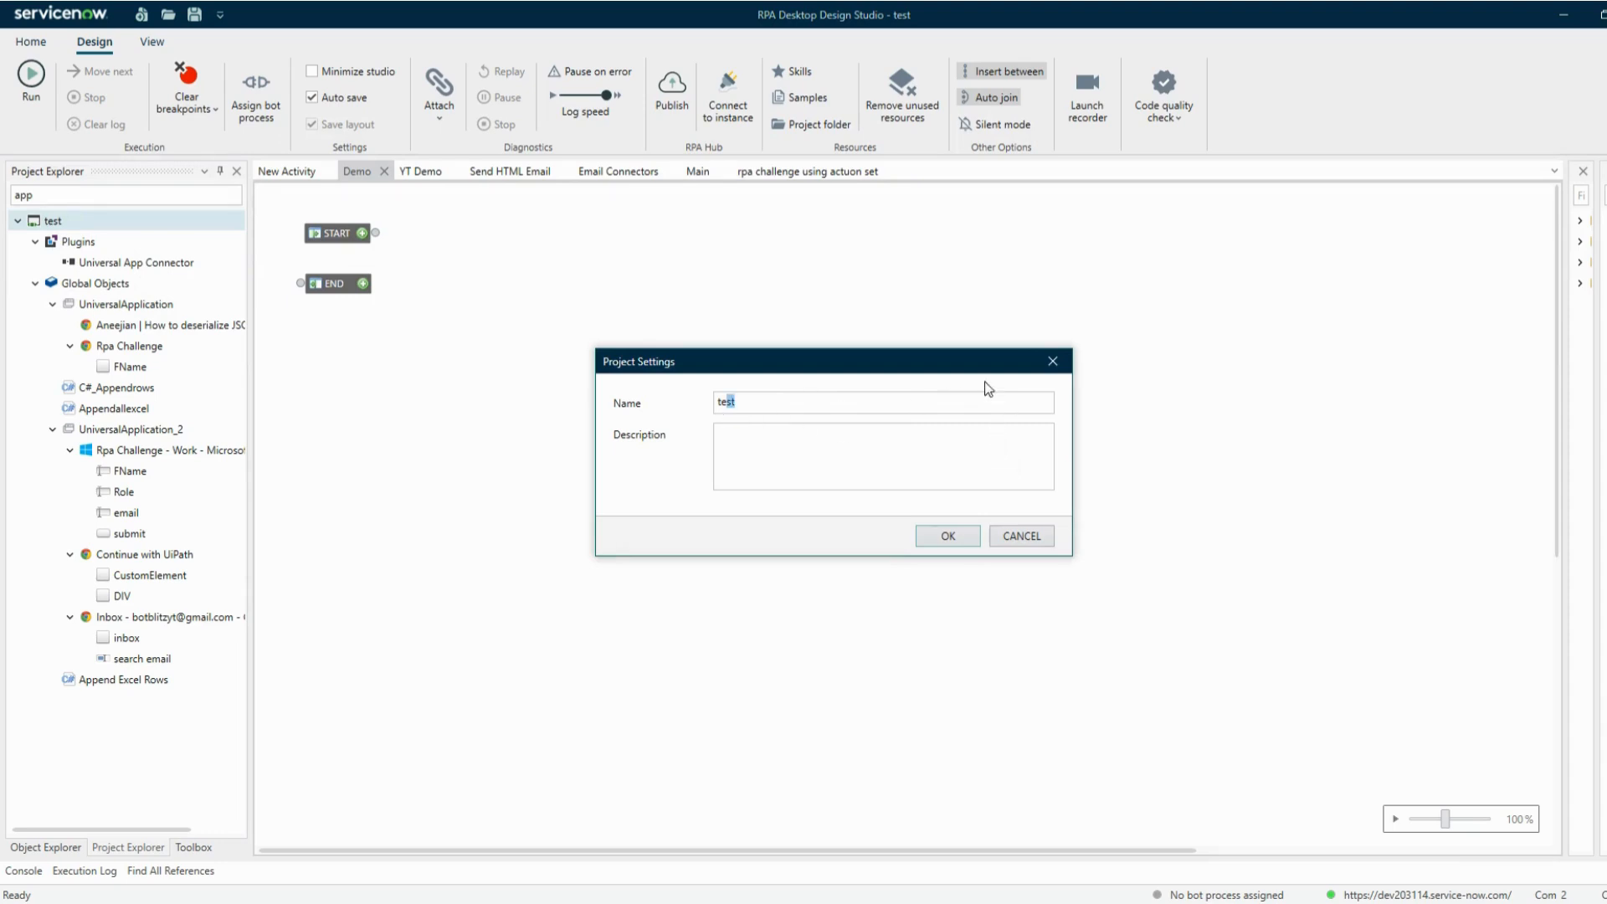
click(1052, 362)
- Start a project import into the test project and load the items of test template.iBot
right_click(52, 222)
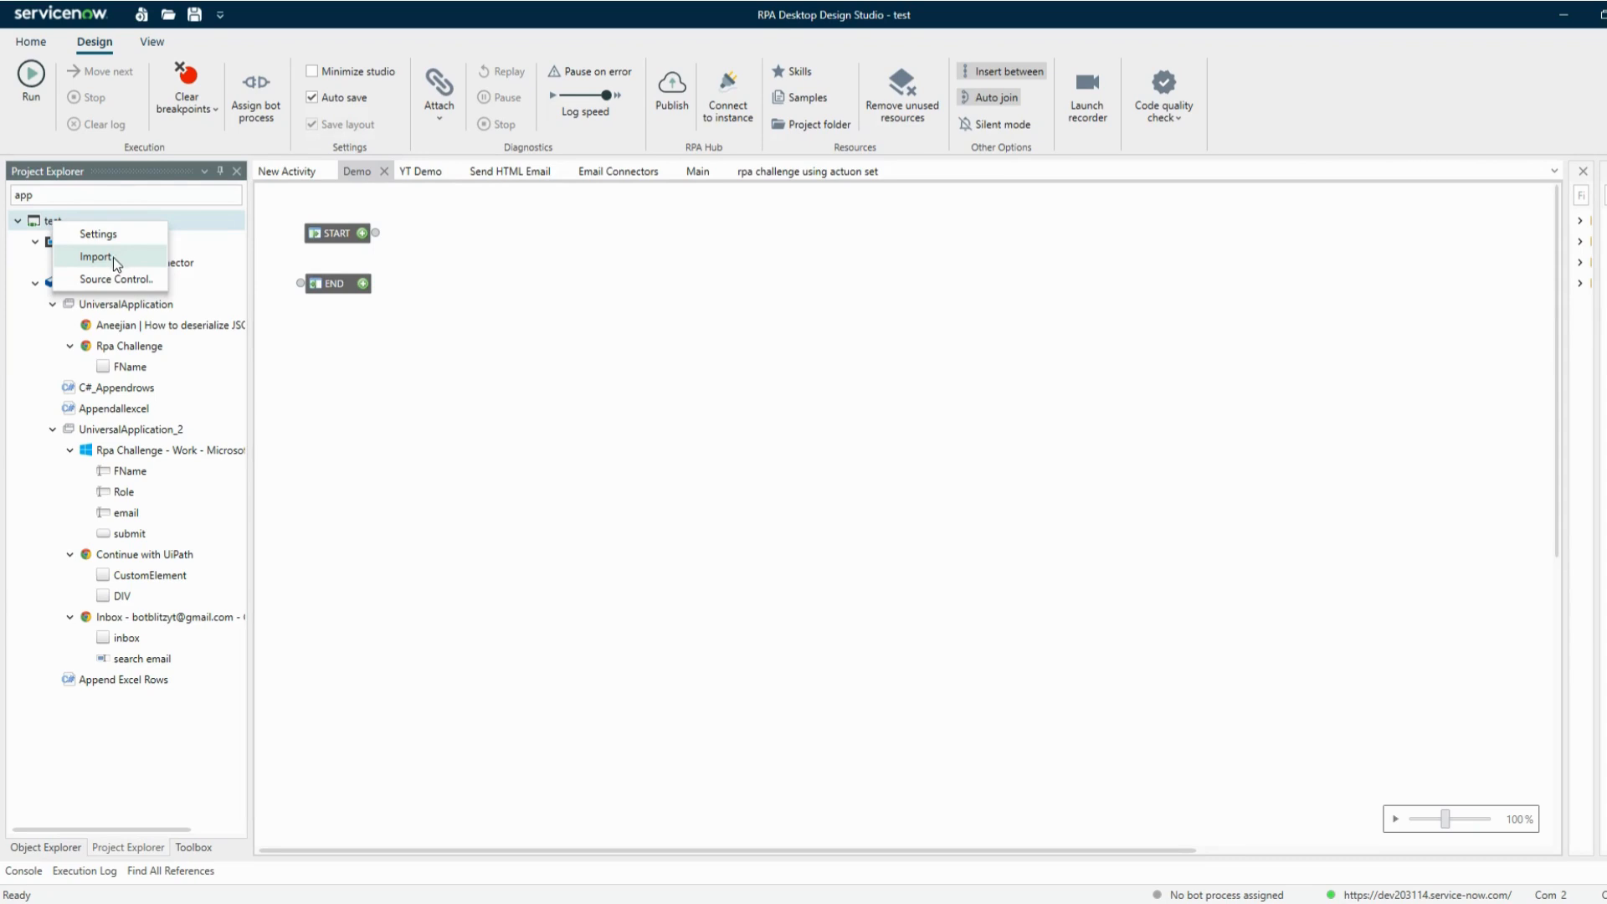
click(110, 258)
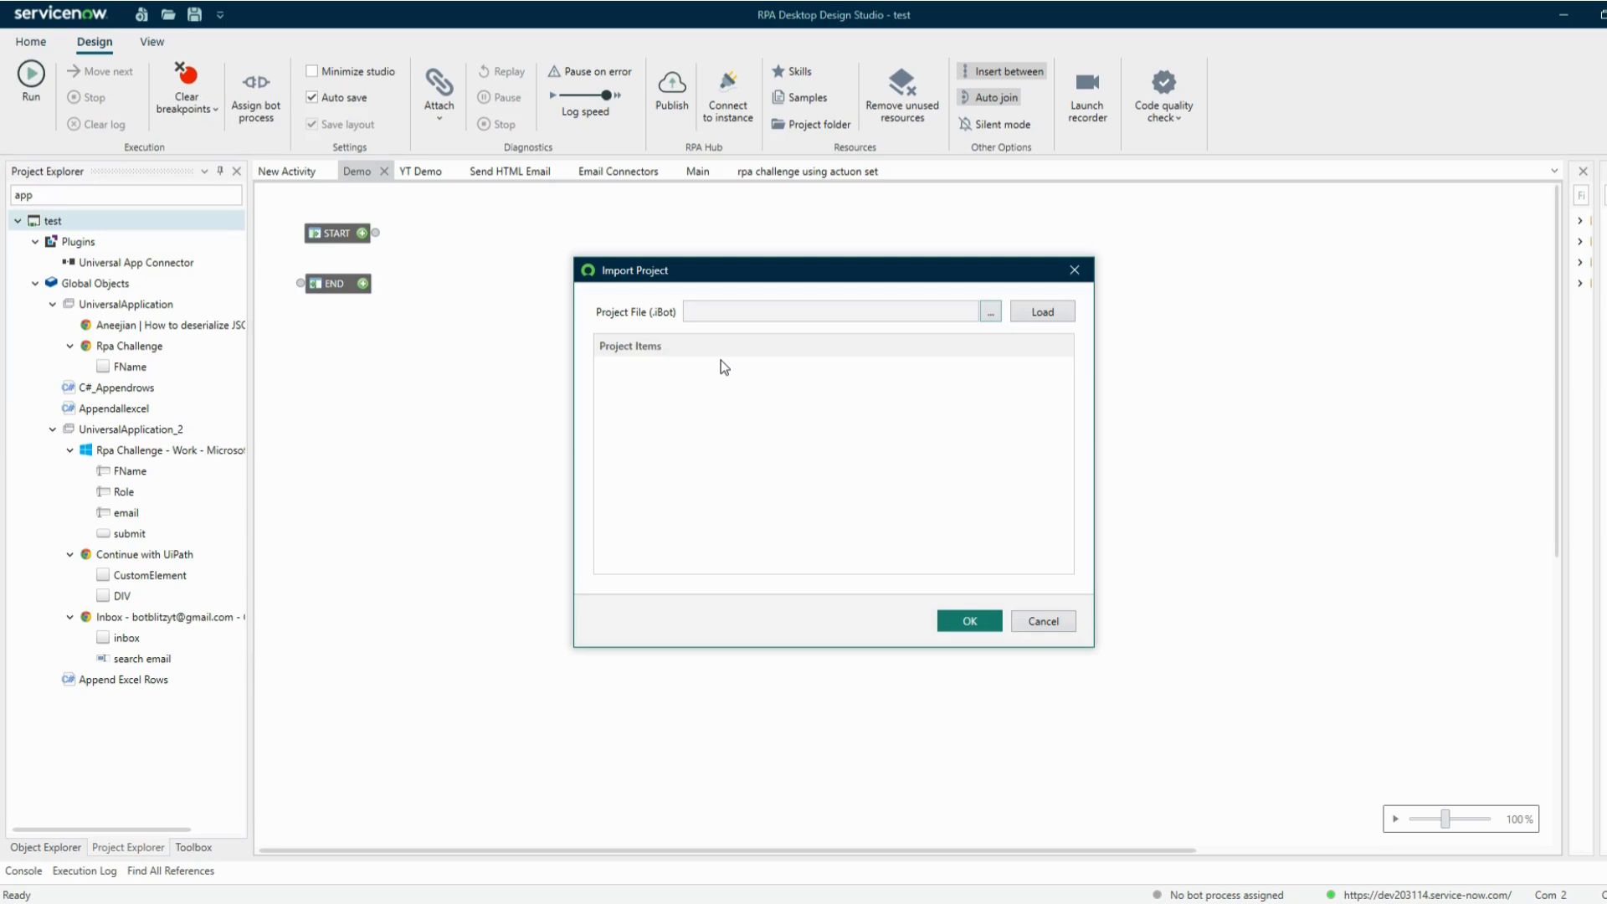
click(990, 312)
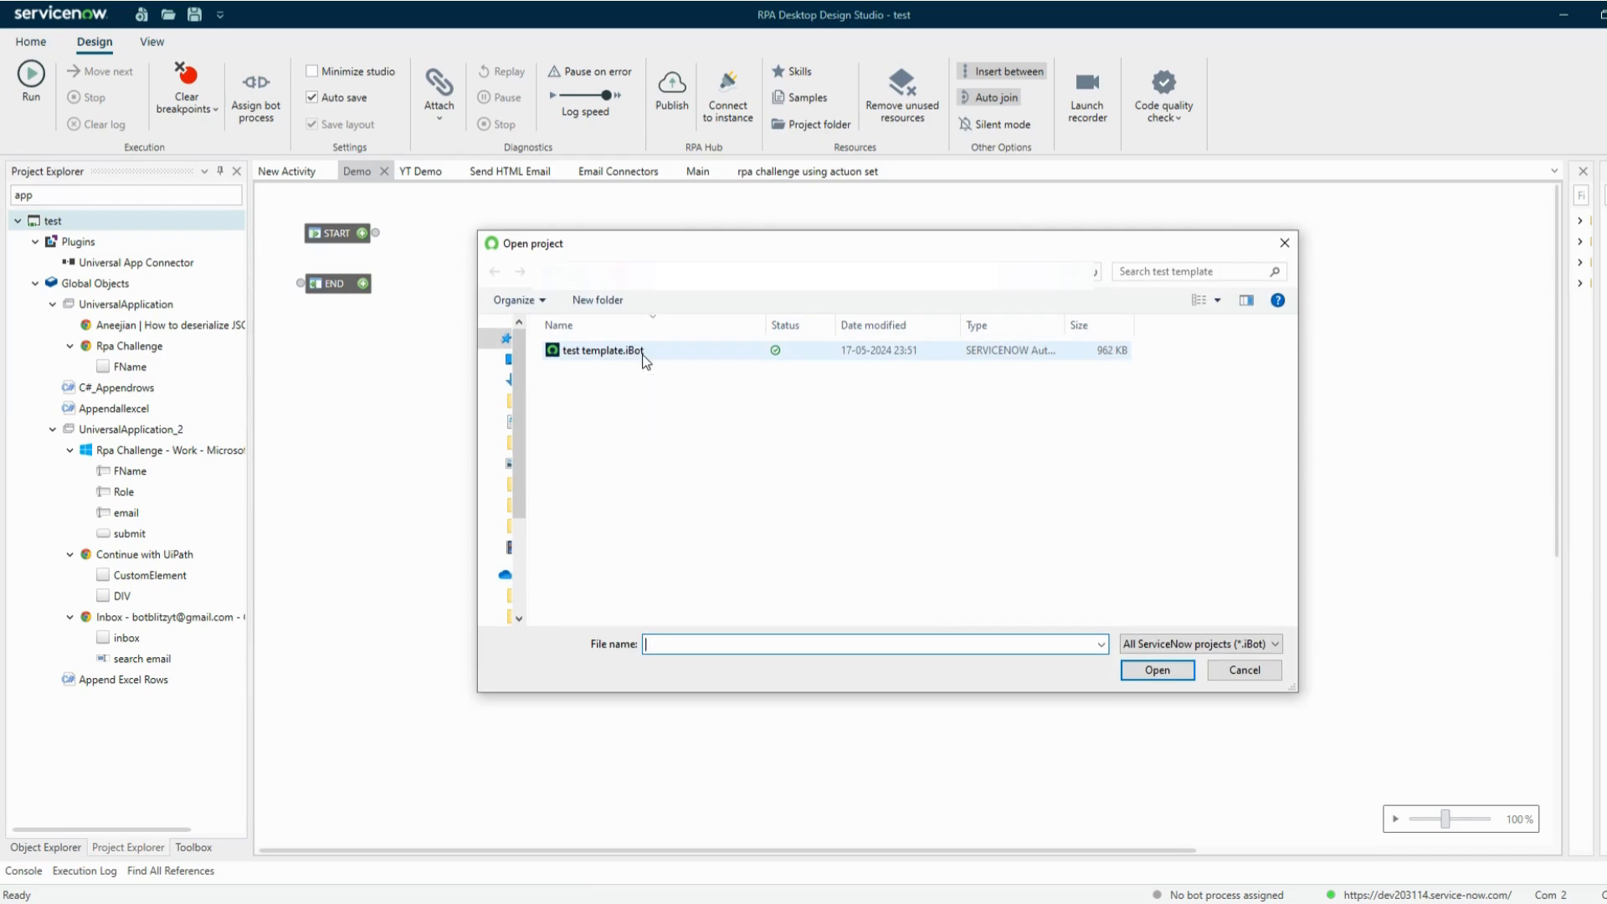
click(645, 351)
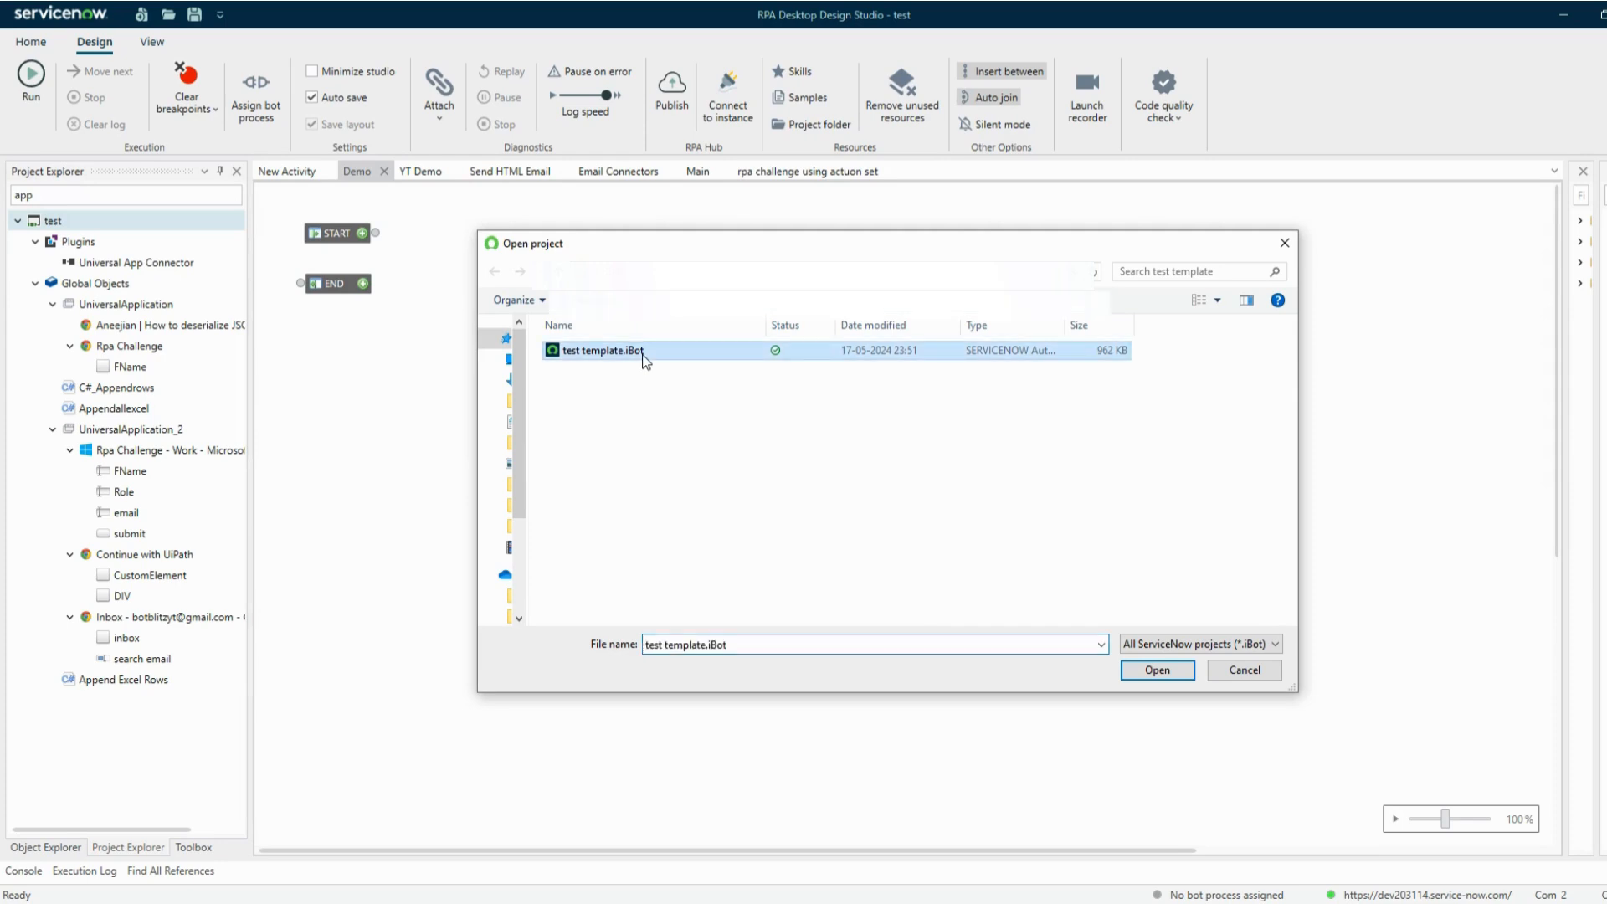
click(1170, 674)
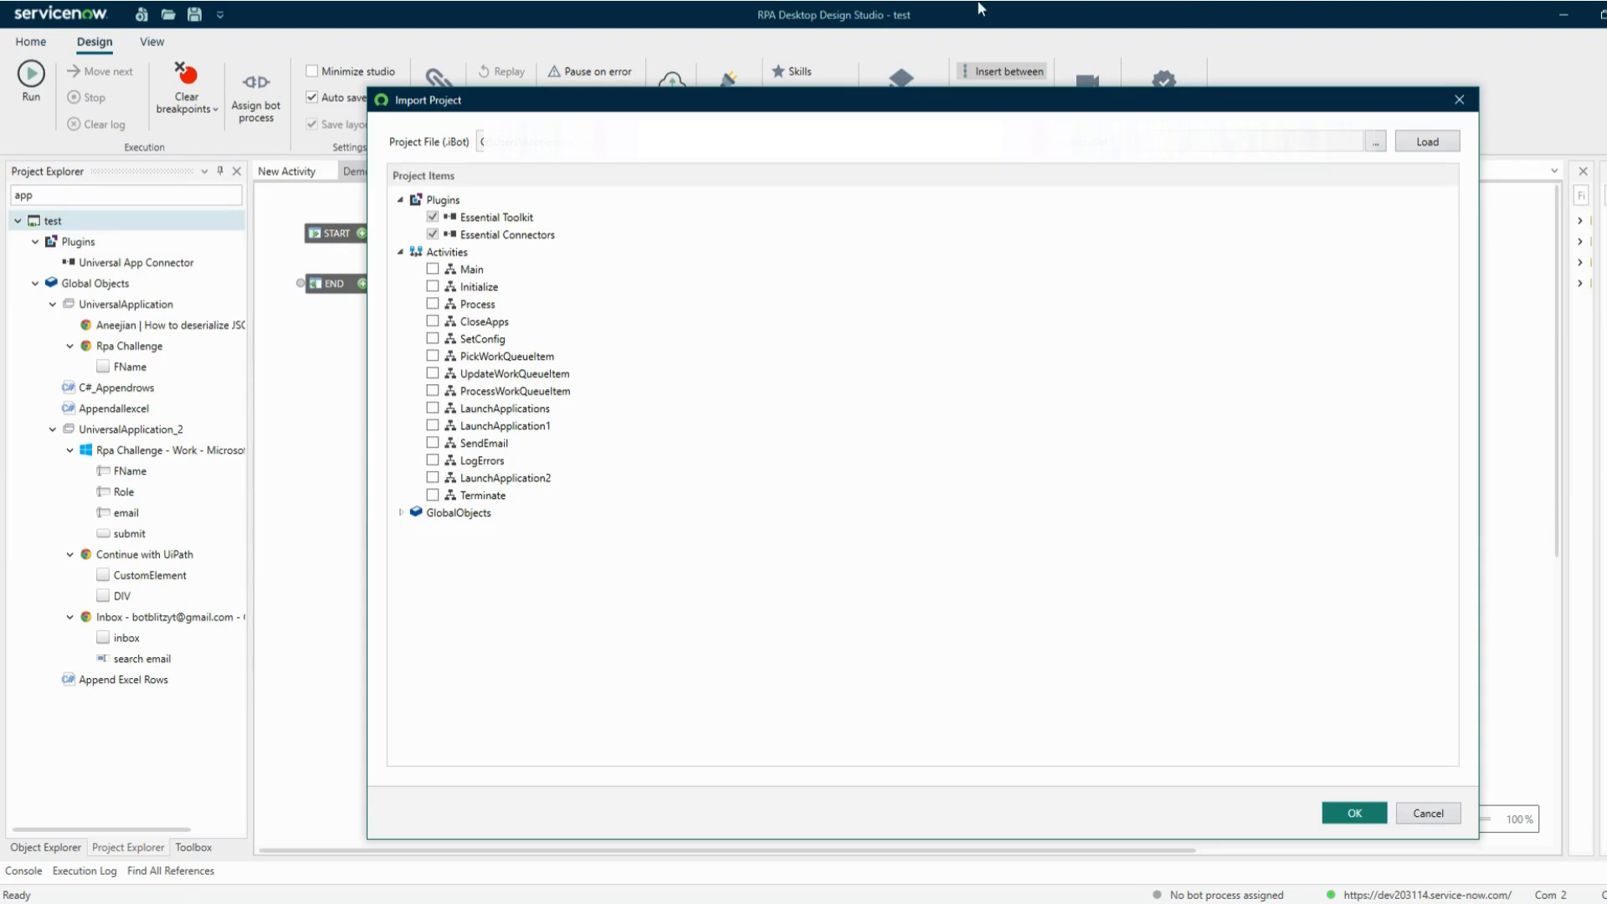
click(657, 218)
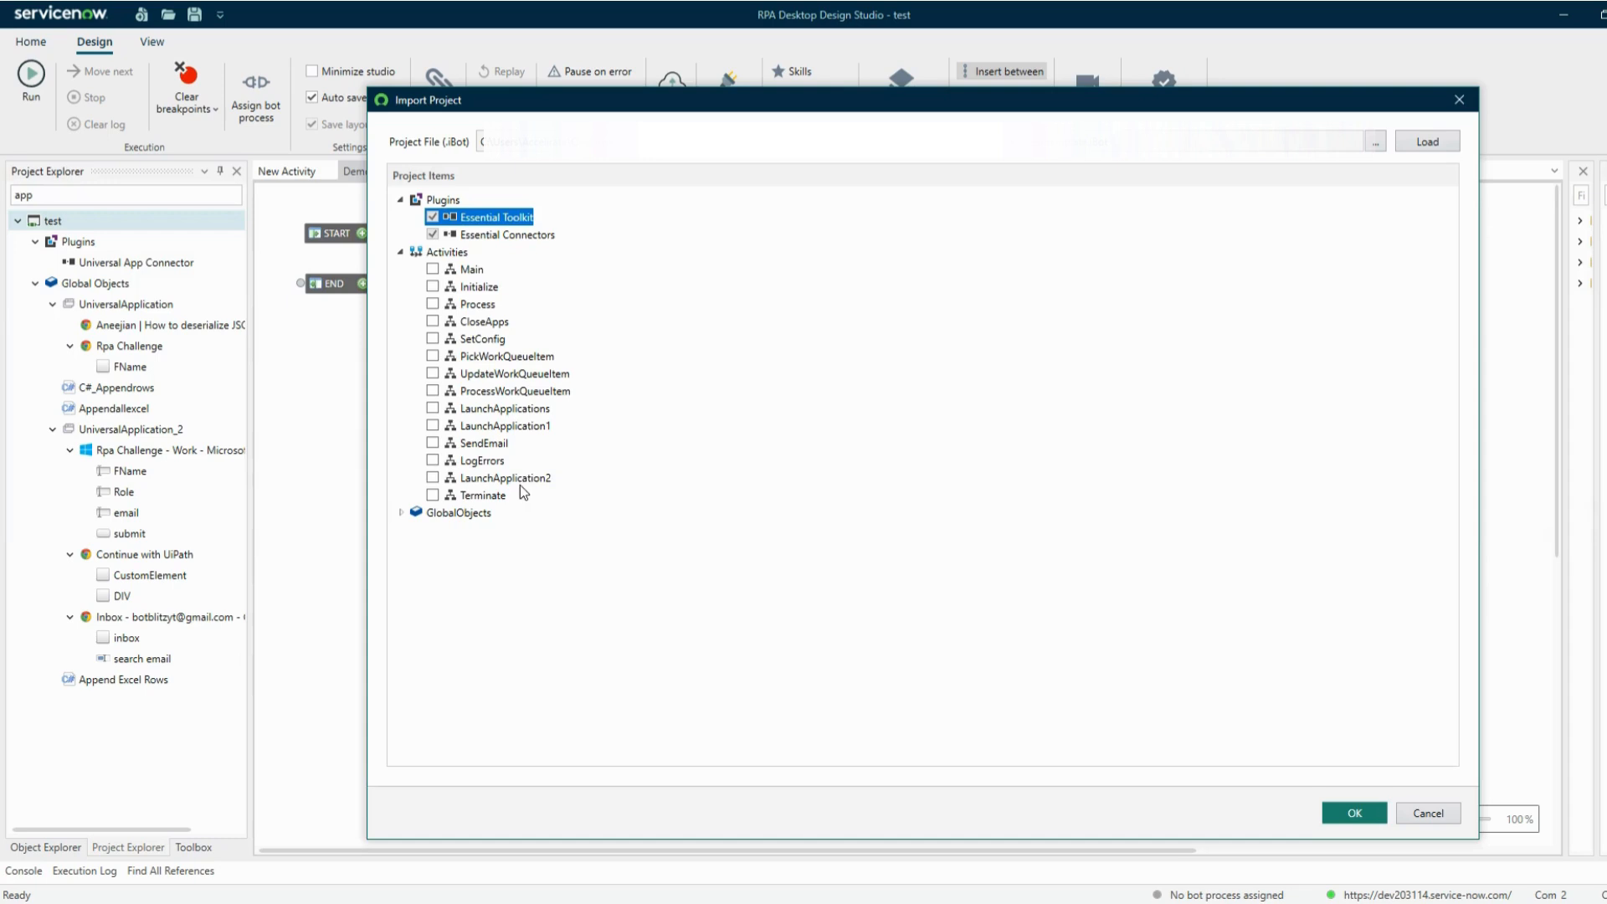
click(434, 285)
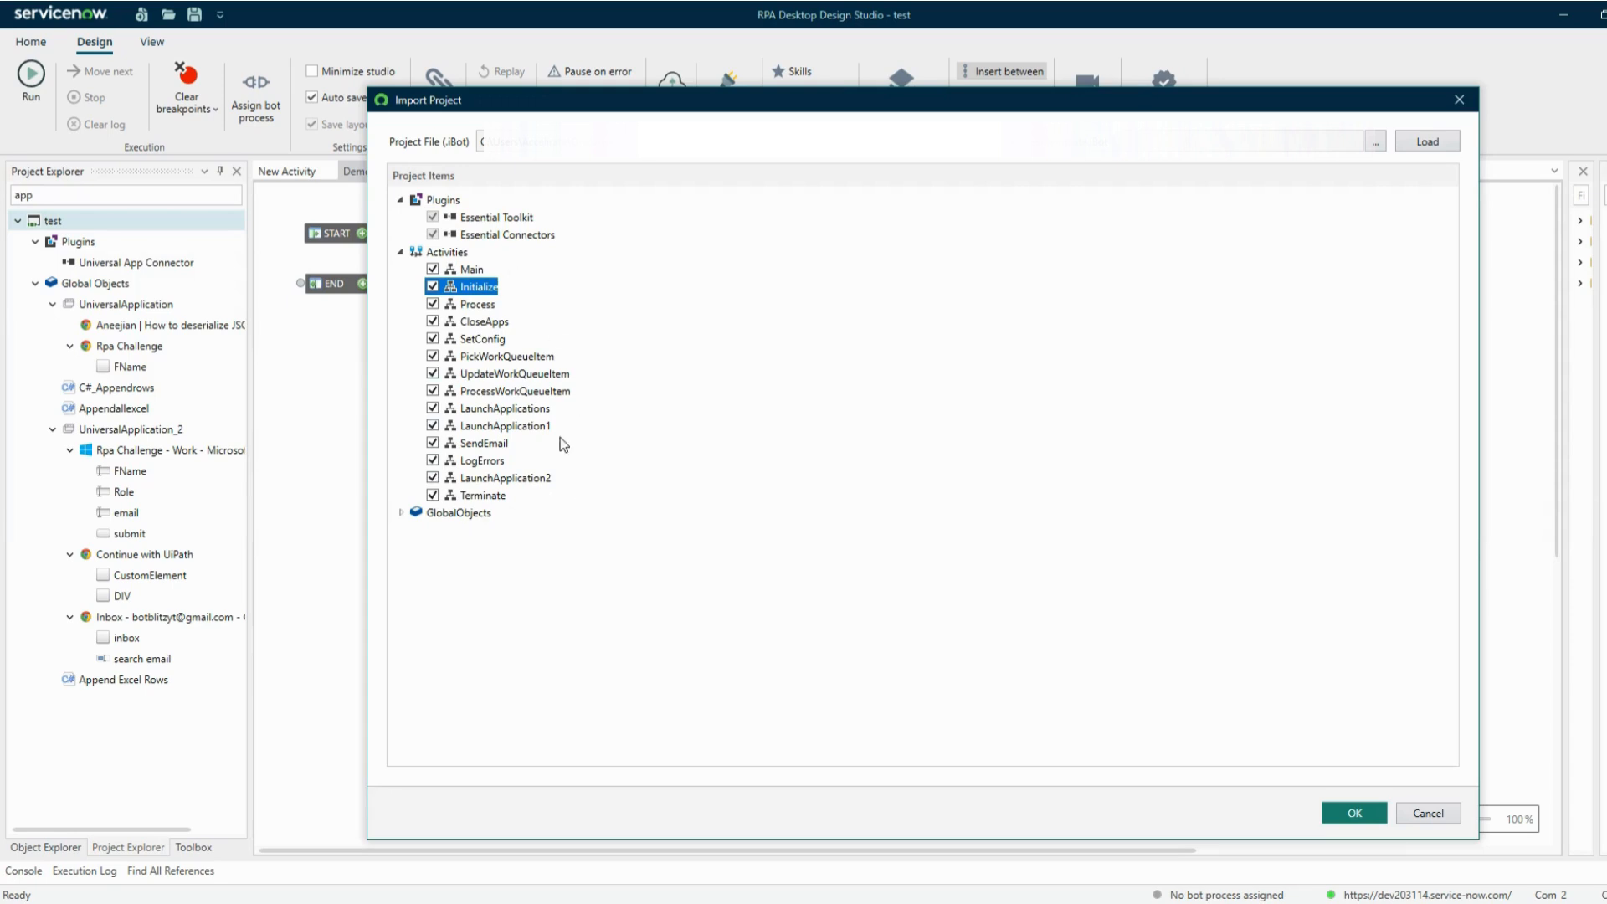
click(432, 269)
click(433, 286)
click(432, 304)
click(433, 322)
click(432, 339)
click(432, 355)
click(433, 374)
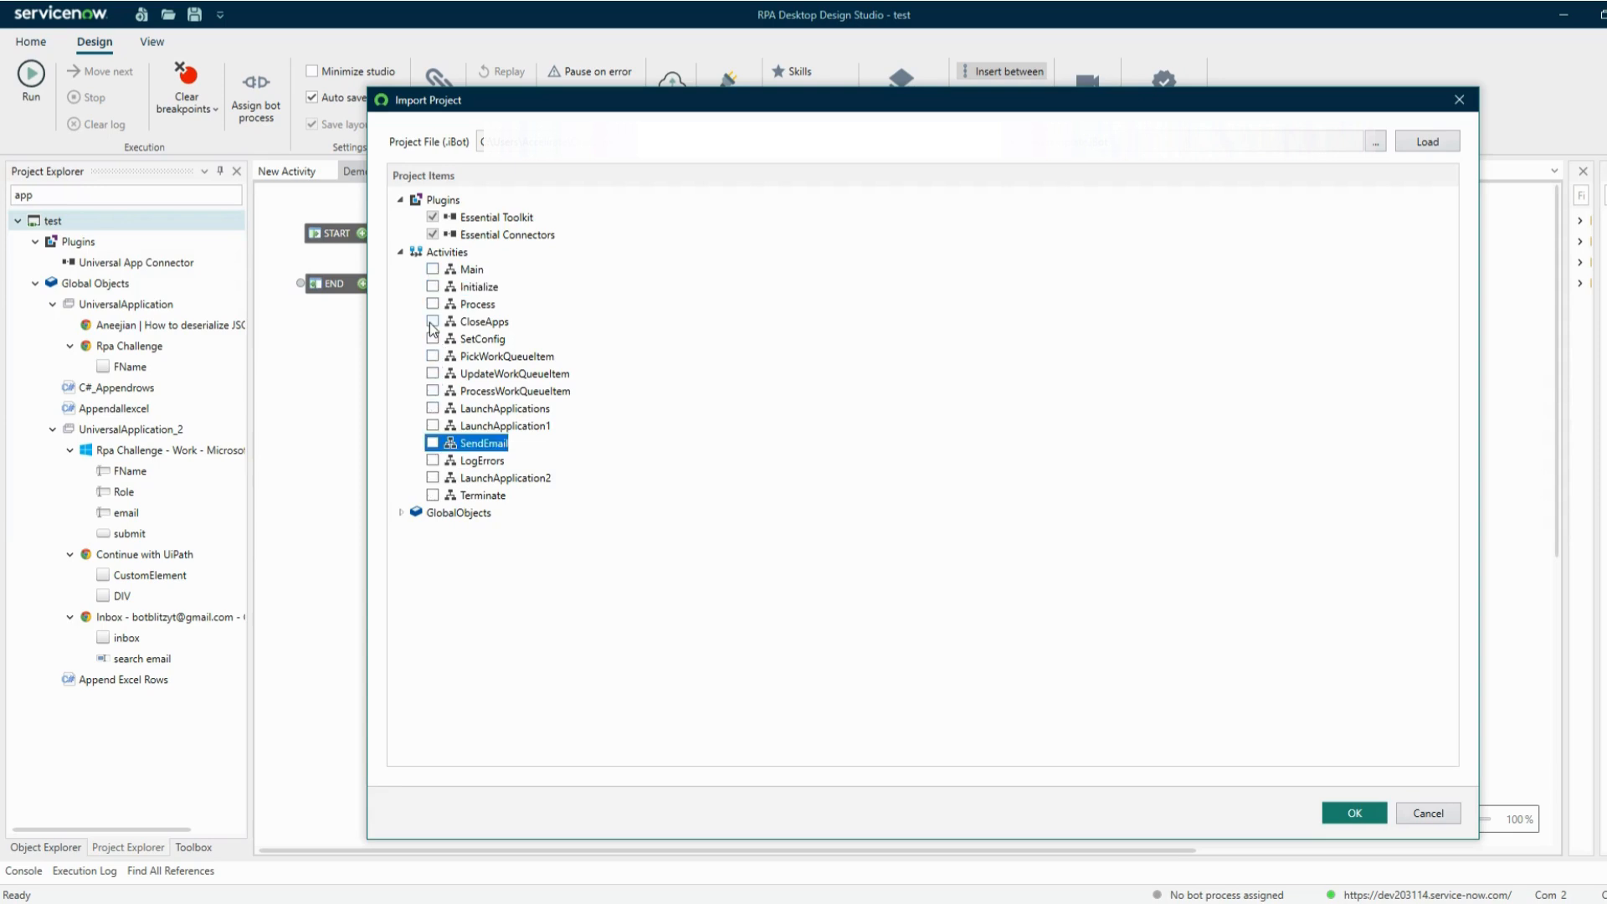
- Select the CloseApps, PickWorkQueueItem, UpdateWorkQueueItem, SendEmail and LogErrors activities for import
click(432, 321)
click(435, 355)
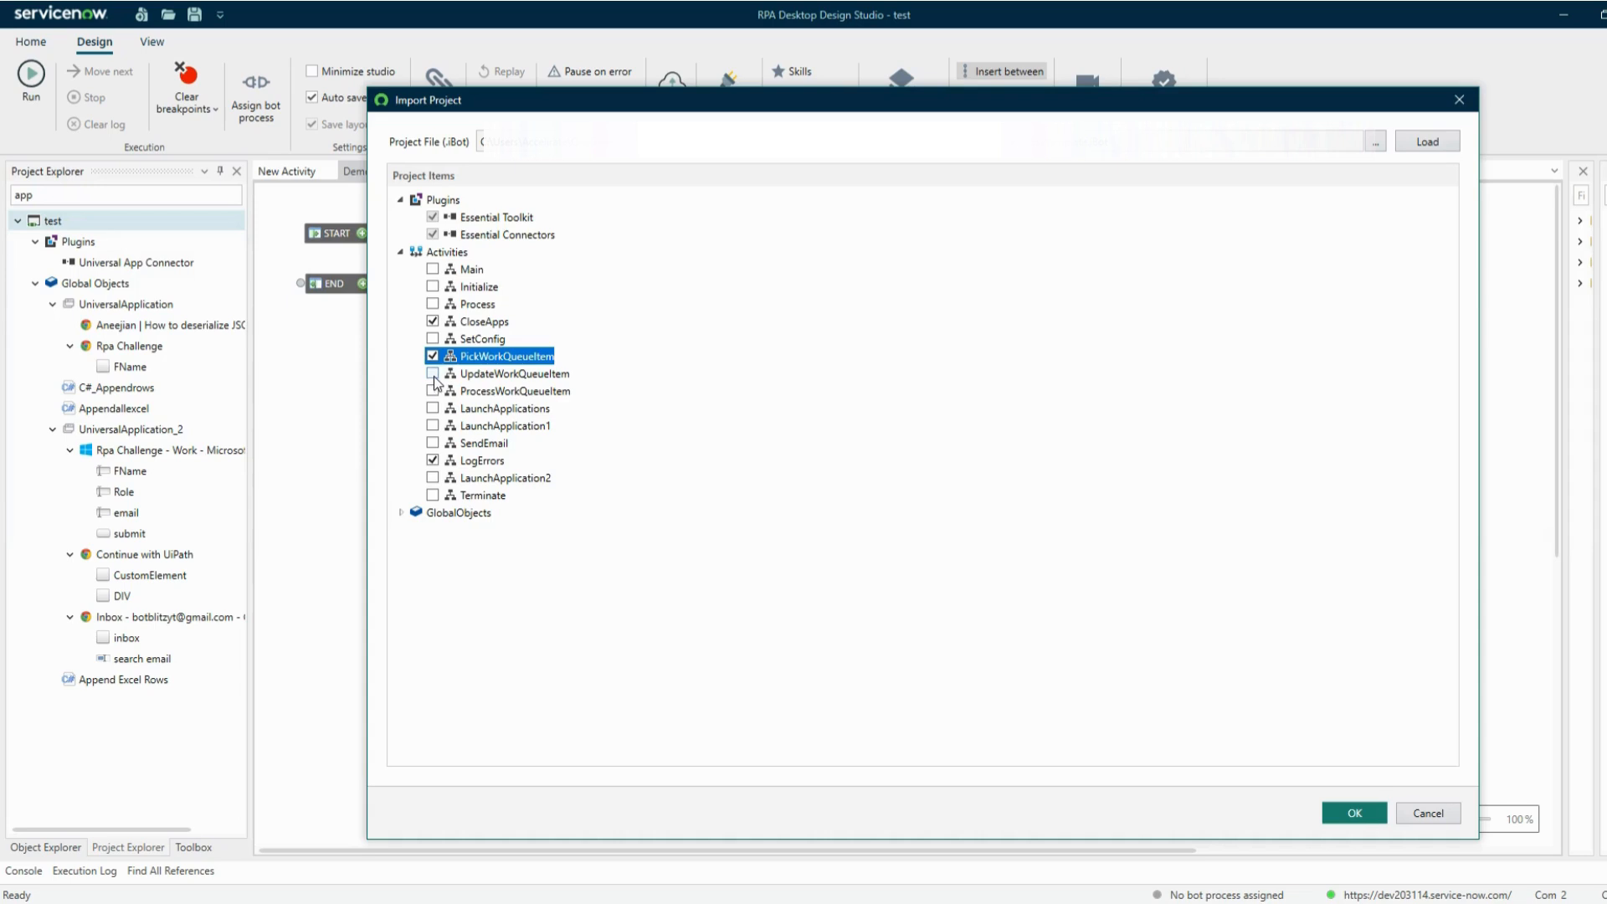
click(434, 380)
- Expand the global objects to import and set Workqueue to merge with the existing Queue
click(401, 513)
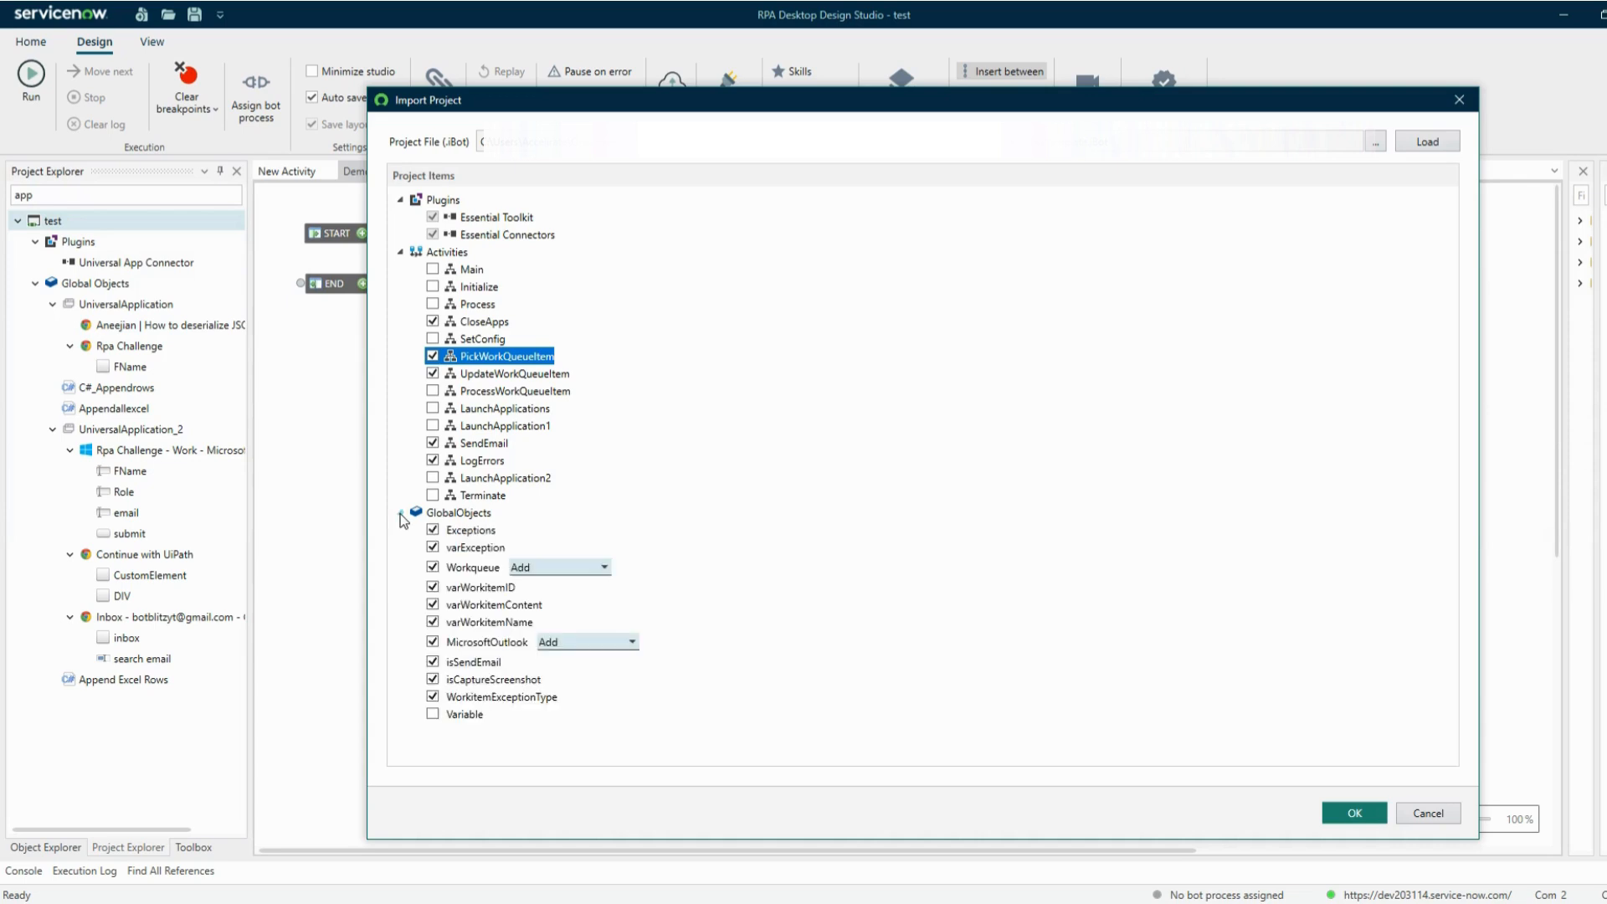
click(484, 534)
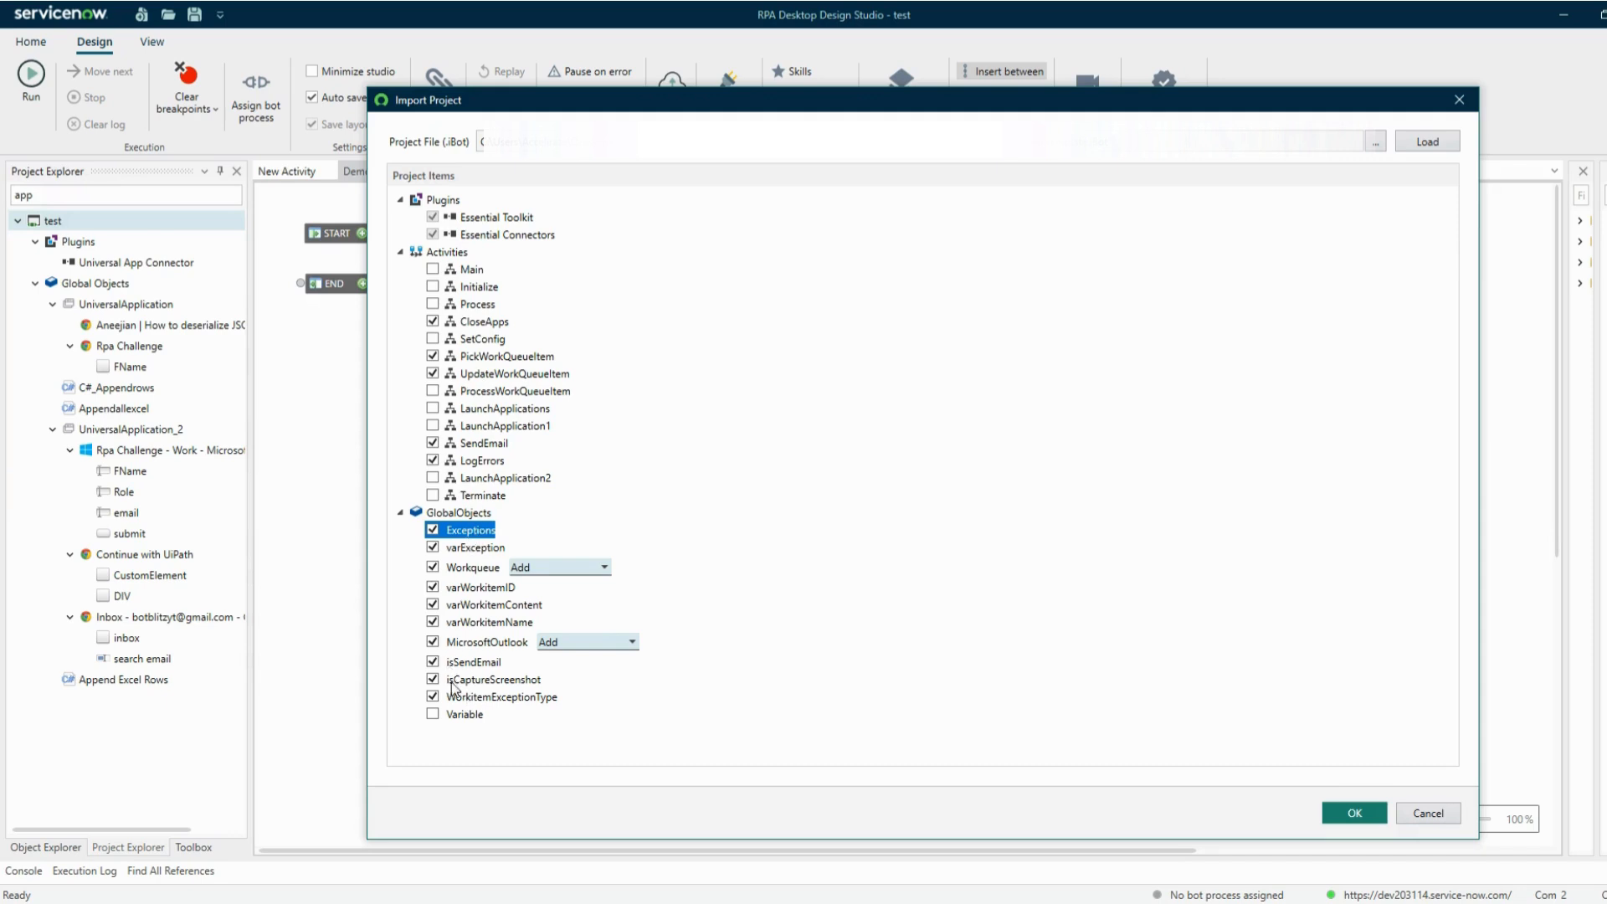
click(523, 570)
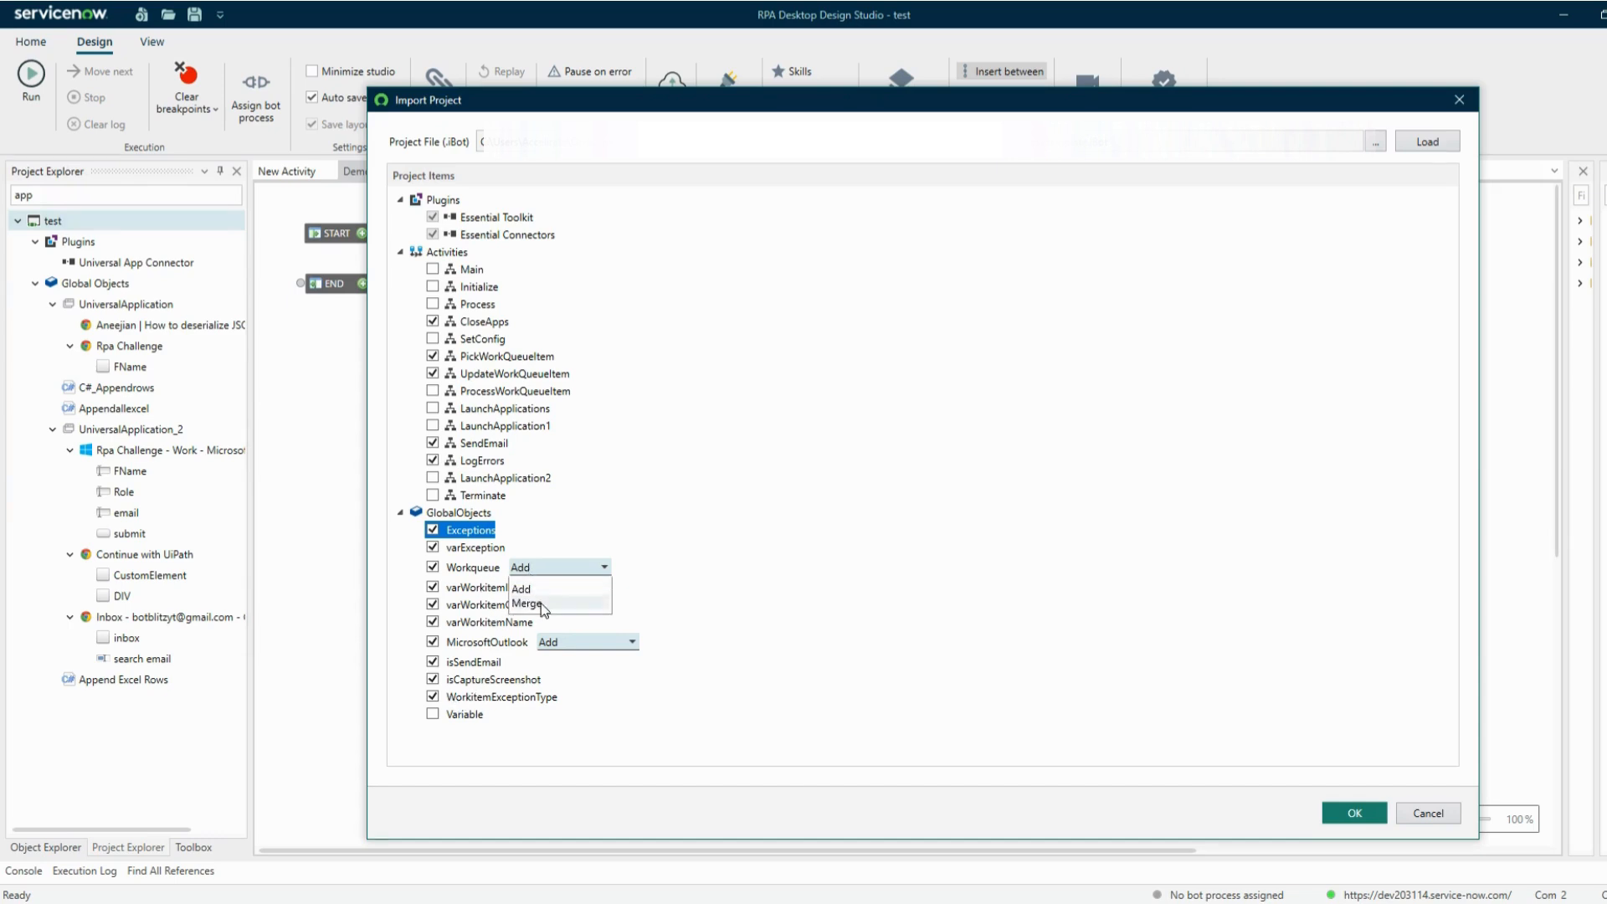
click(656, 603)
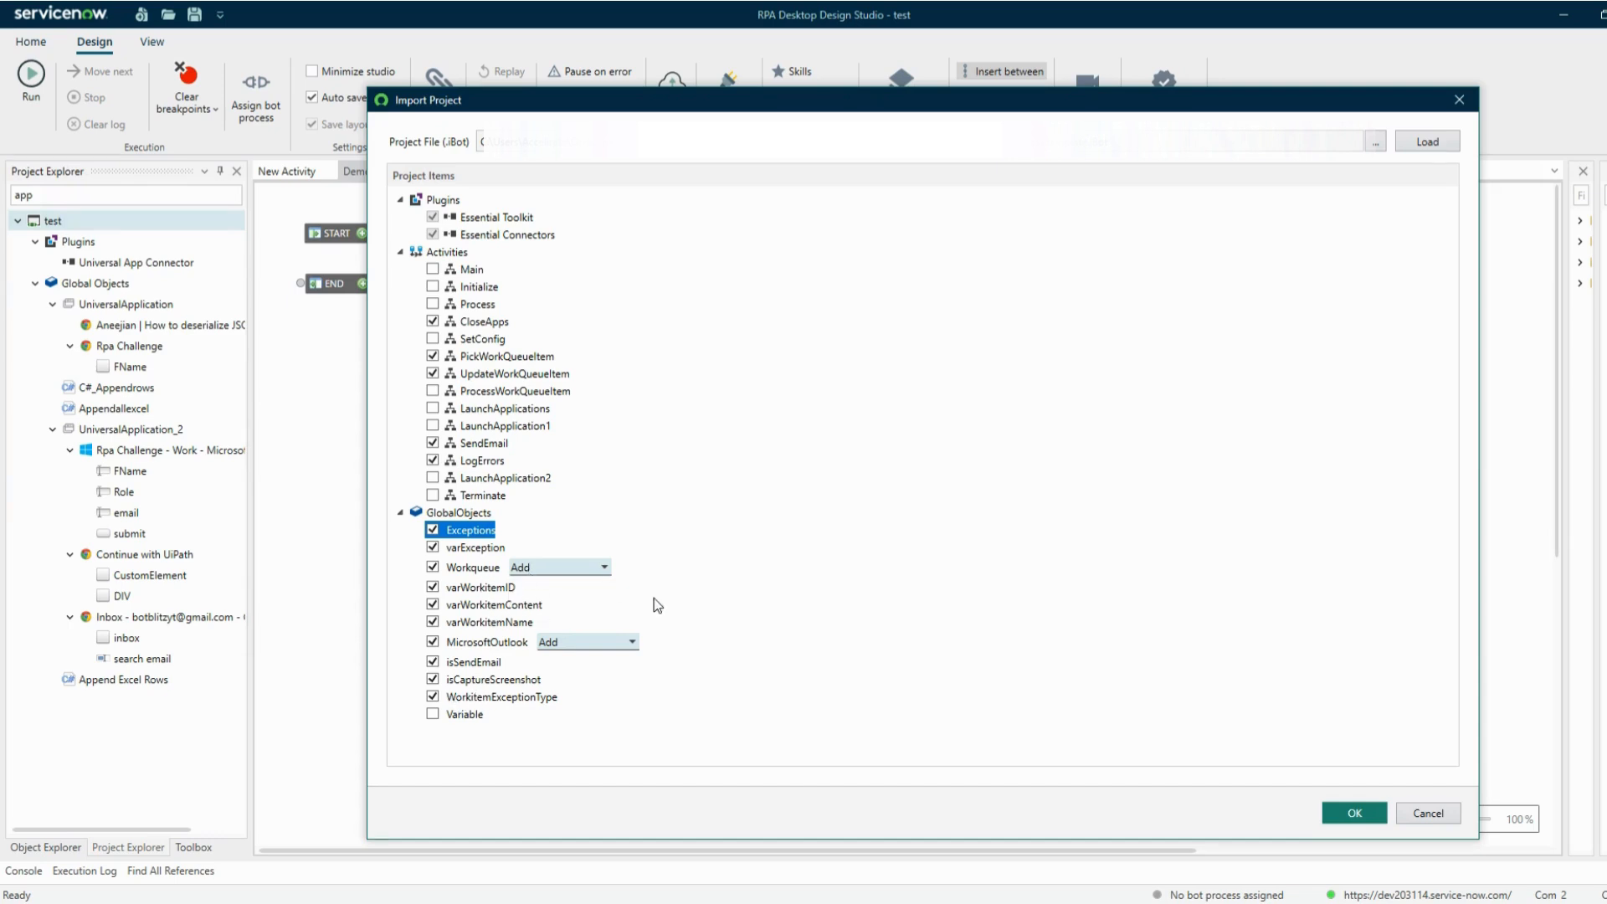
click(560, 569)
click(536, 603)
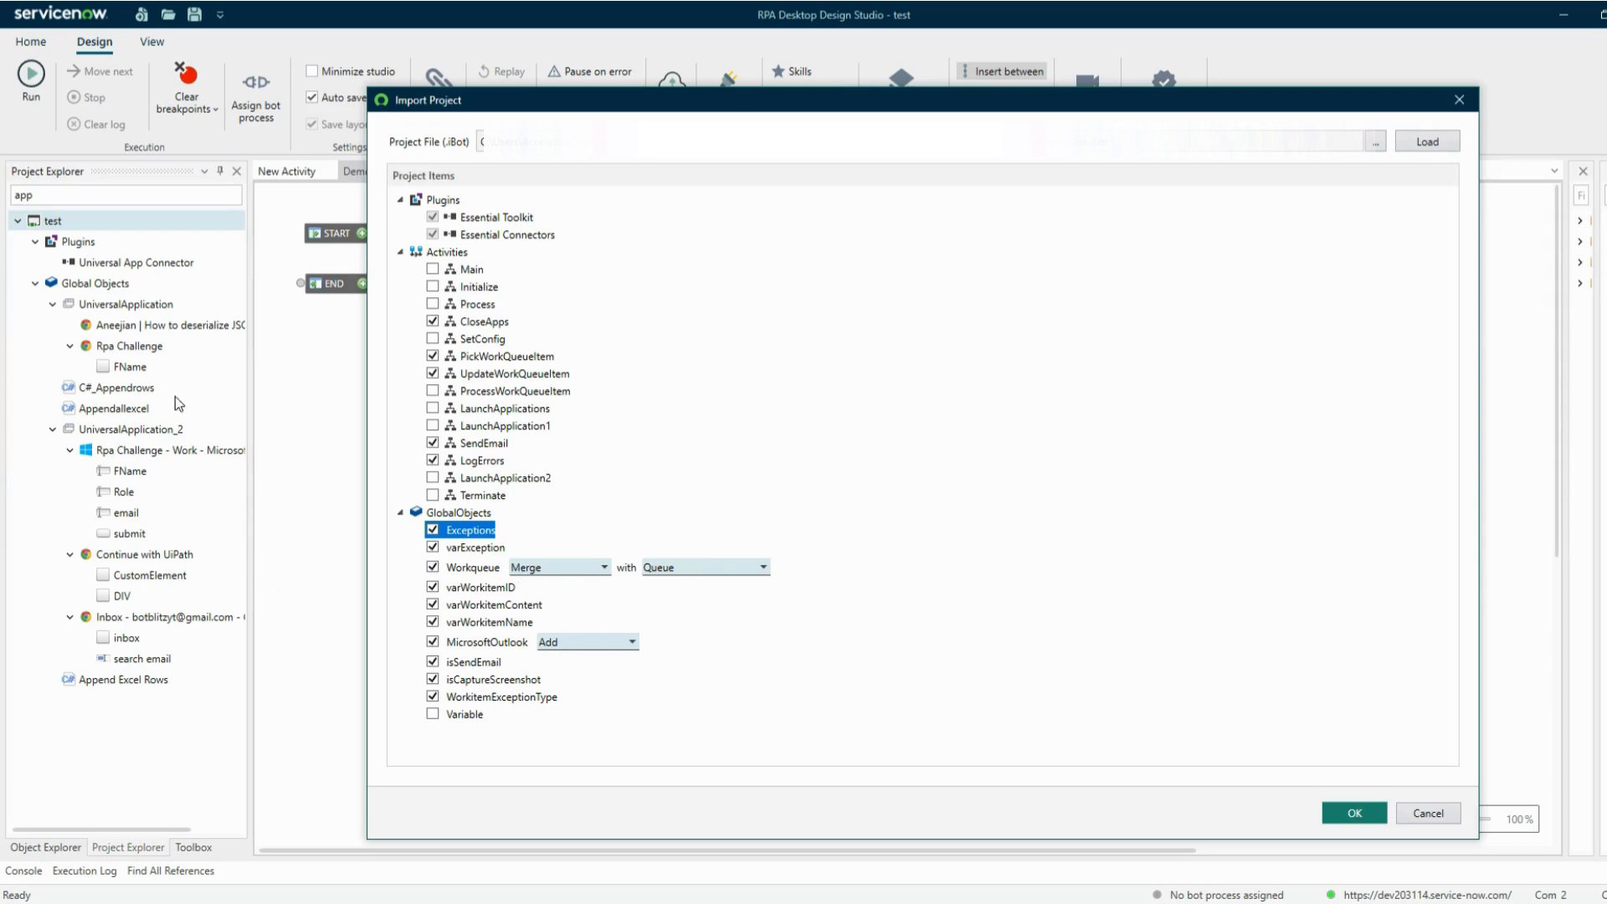
click(669, 575)
click(672, 624)
- Set the MicrosoftOutlook global object to merge with the existing MicrosoftOutlook and run the import
click(608, 642)
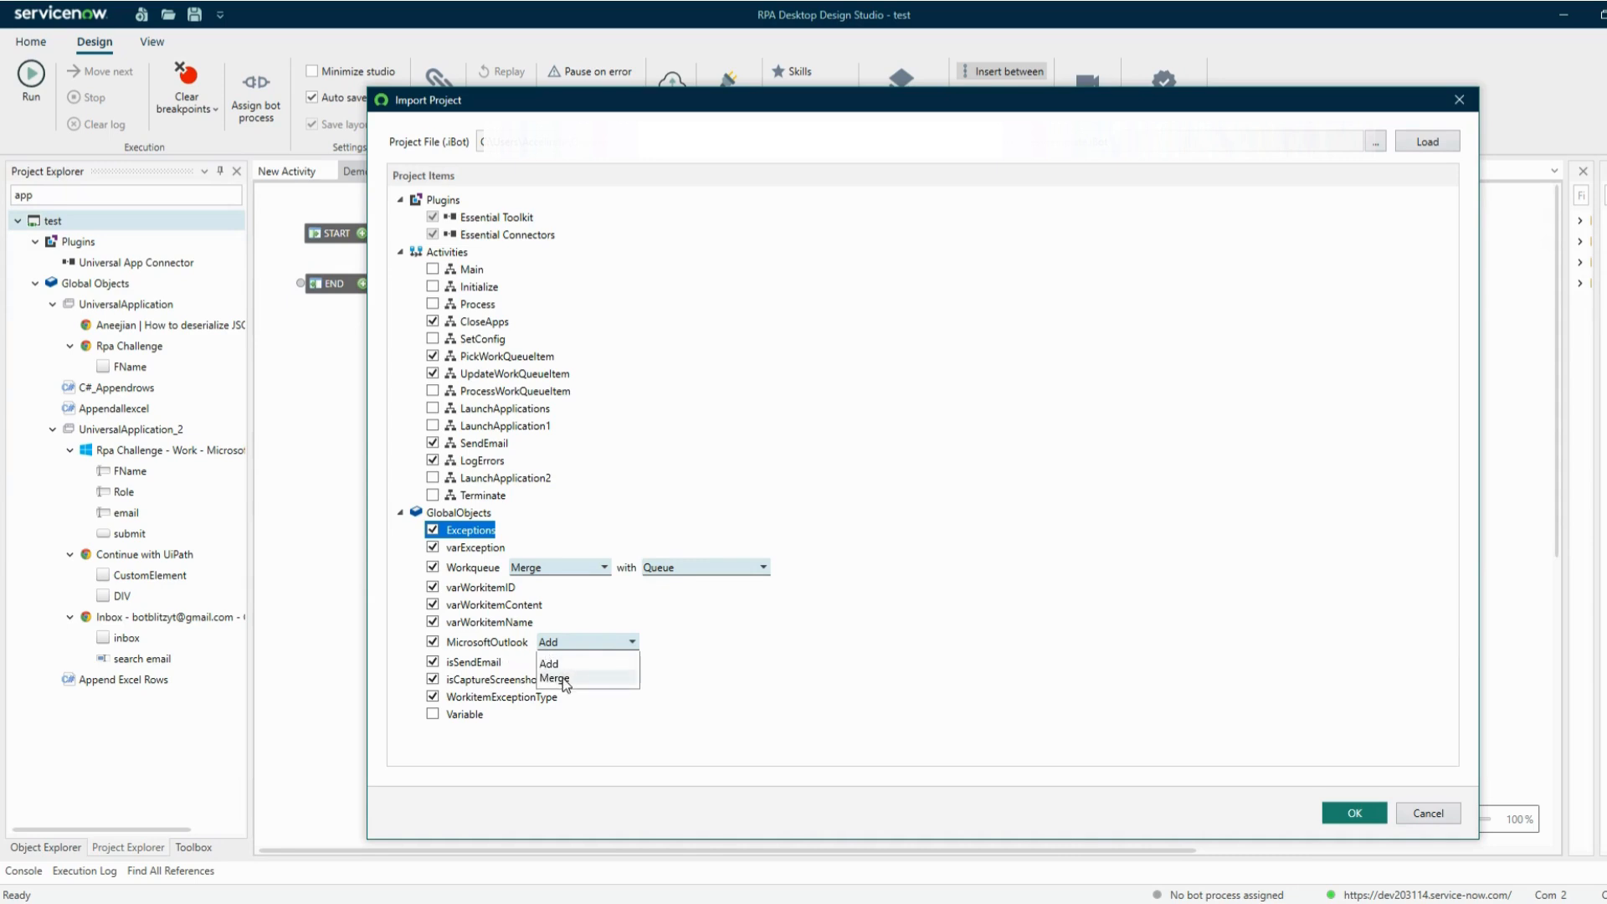
click(564, 679)
click(722, 643)
click(717, 666)
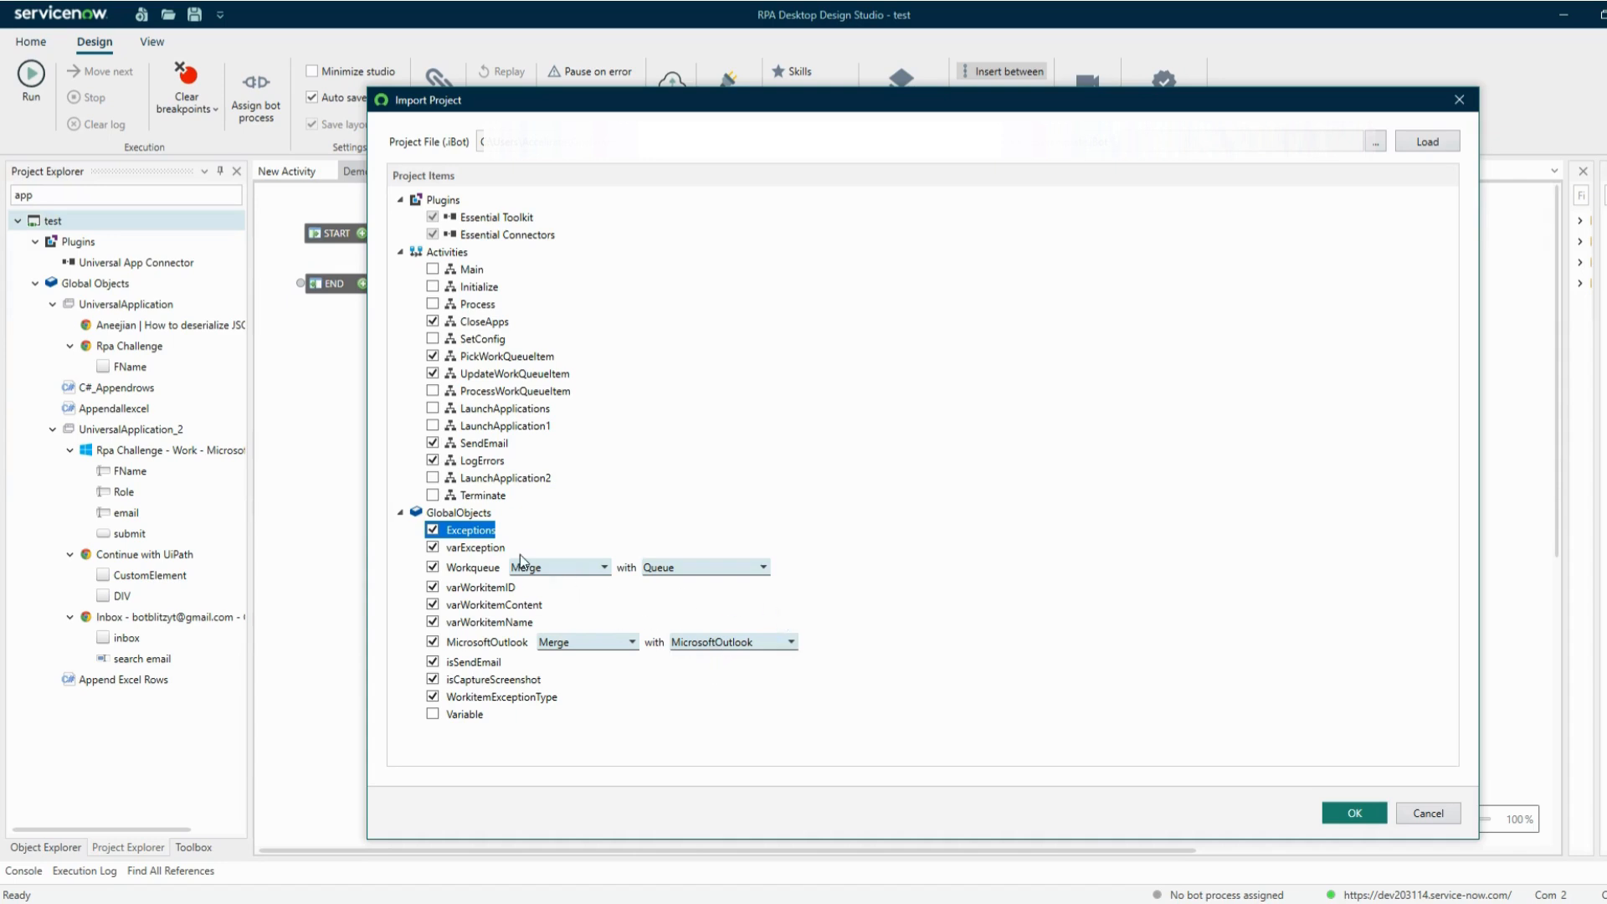
click(1357, 813)
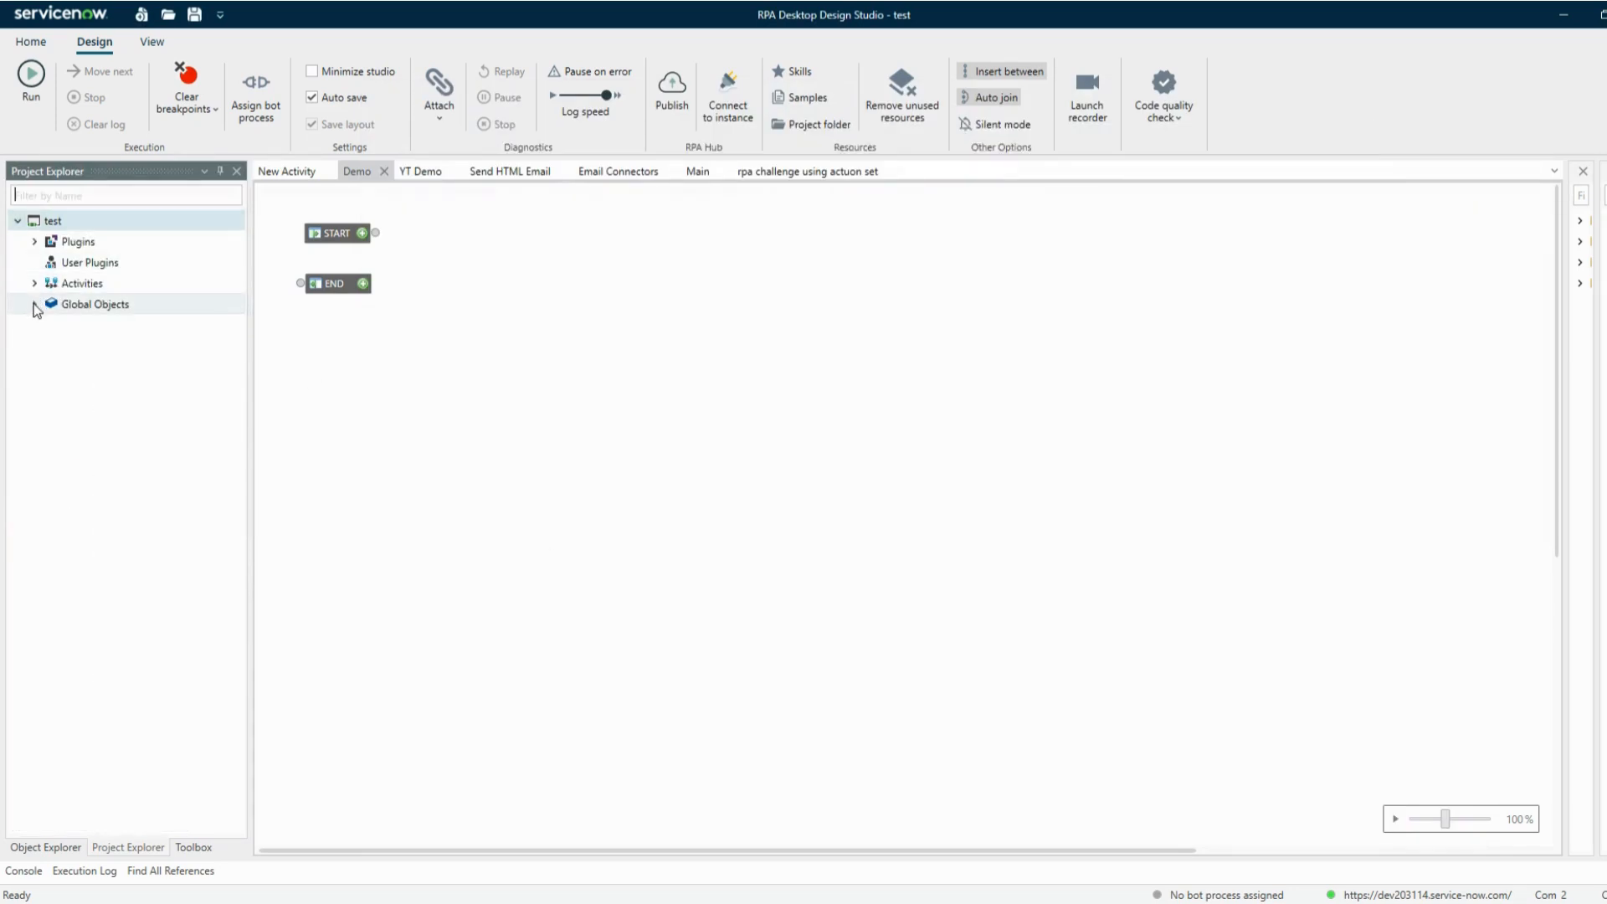
- Examine the project's global objects, including the Basic Connectors and GlobalVariables folders, and its plugins
click(34, 304)
click(51, 784)
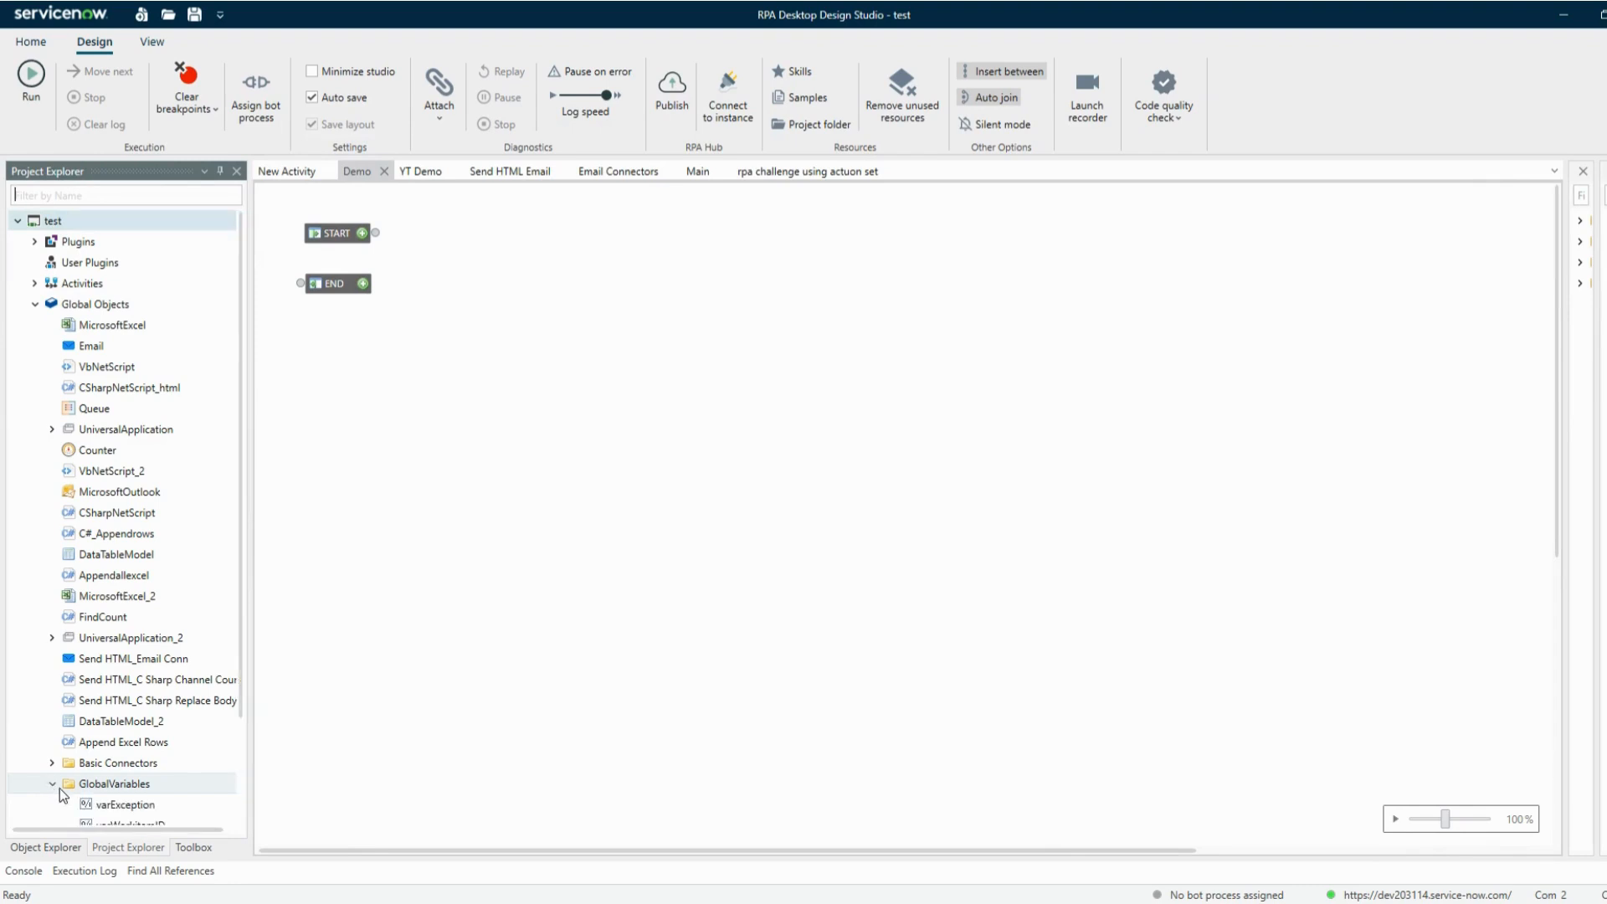
scroll(154, 719, down, 2)
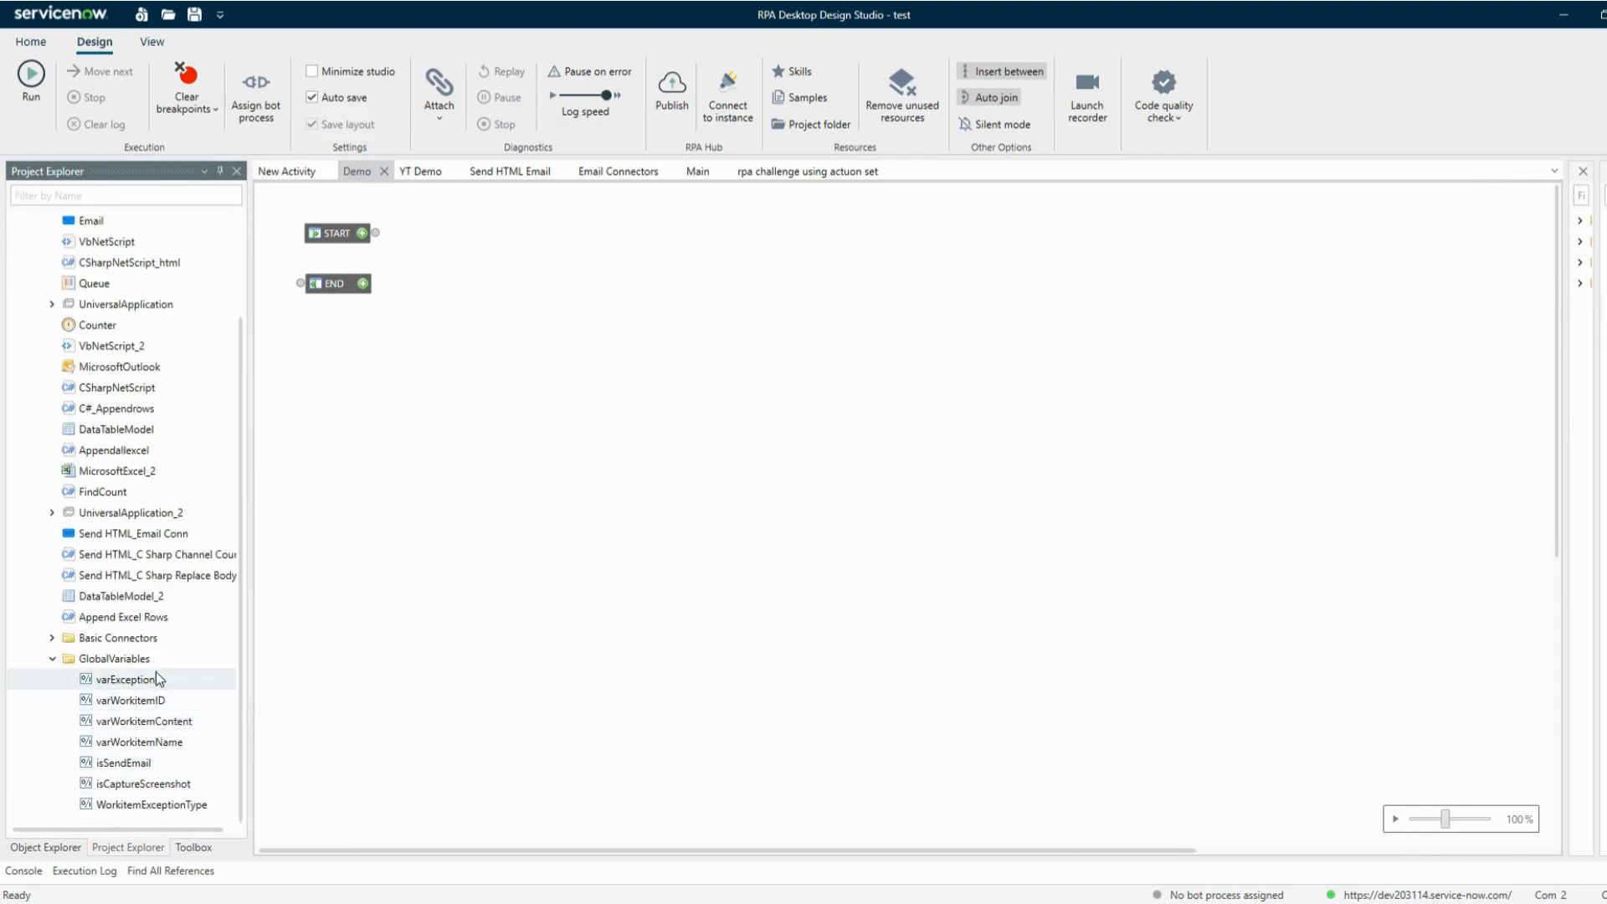
click(52, 637)
scroll(134, 666, down, 1)
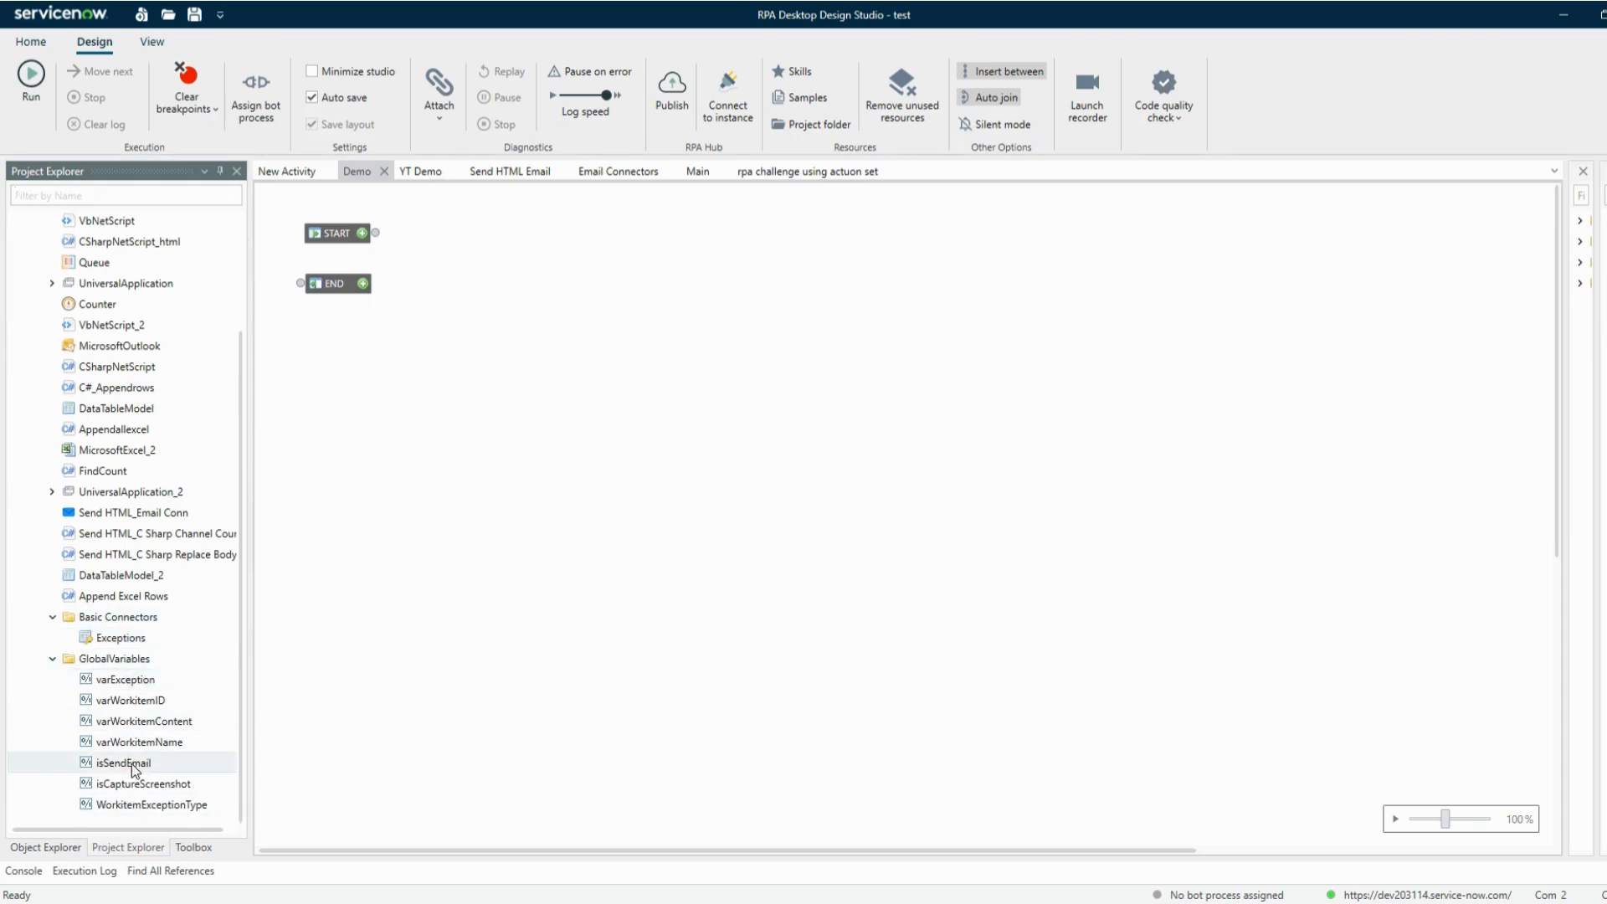
scroll(134, 770, up, 3)
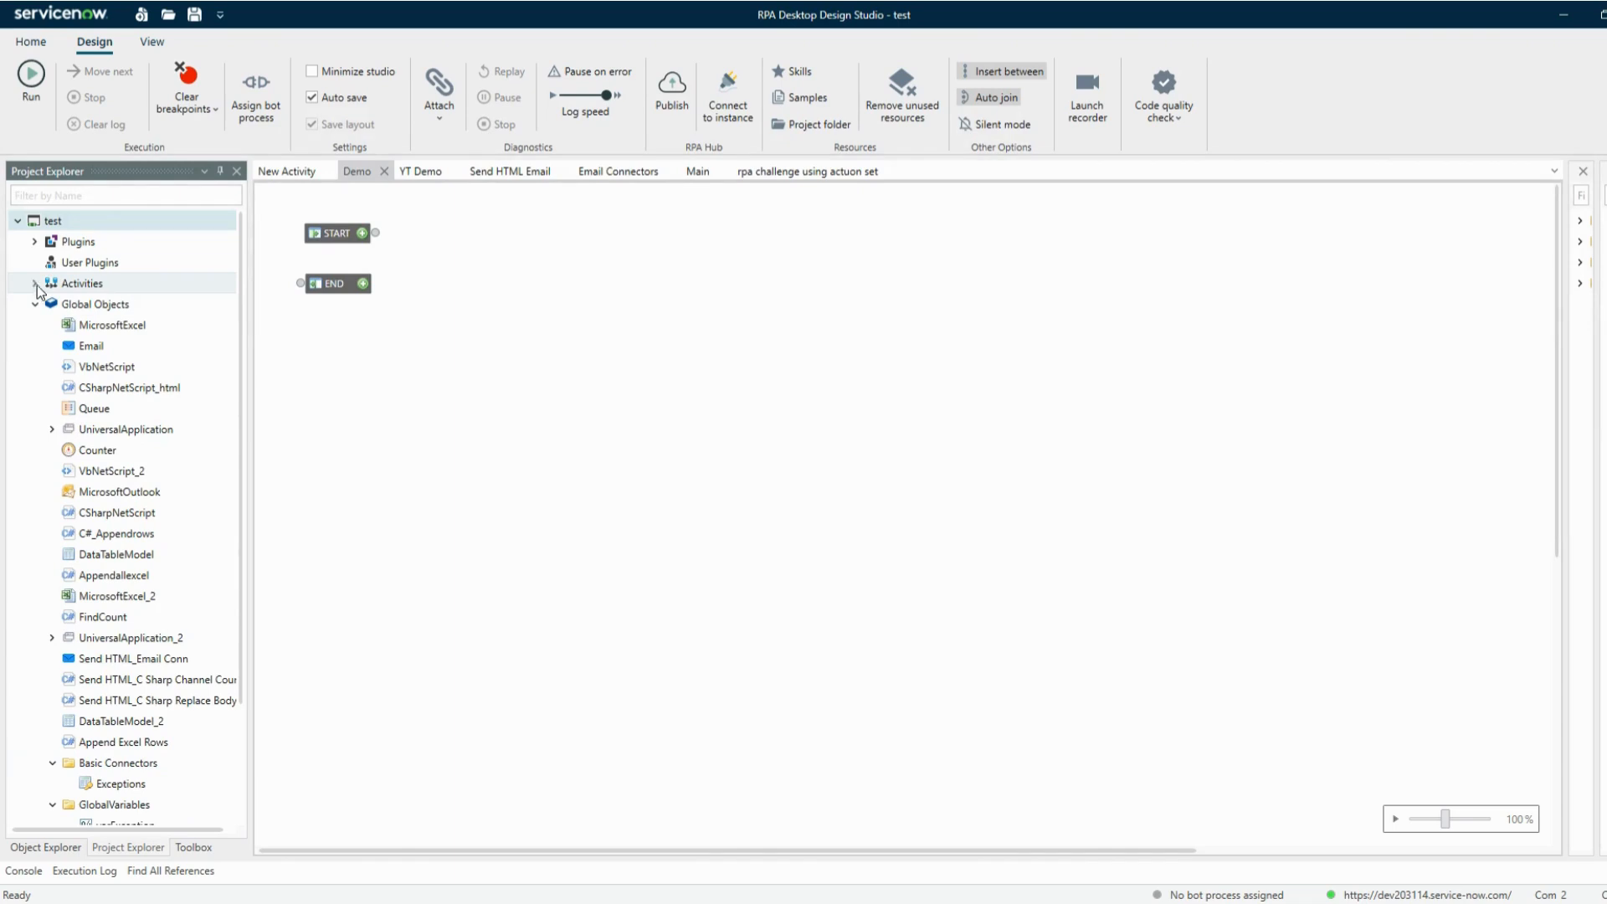
click(35, 242)
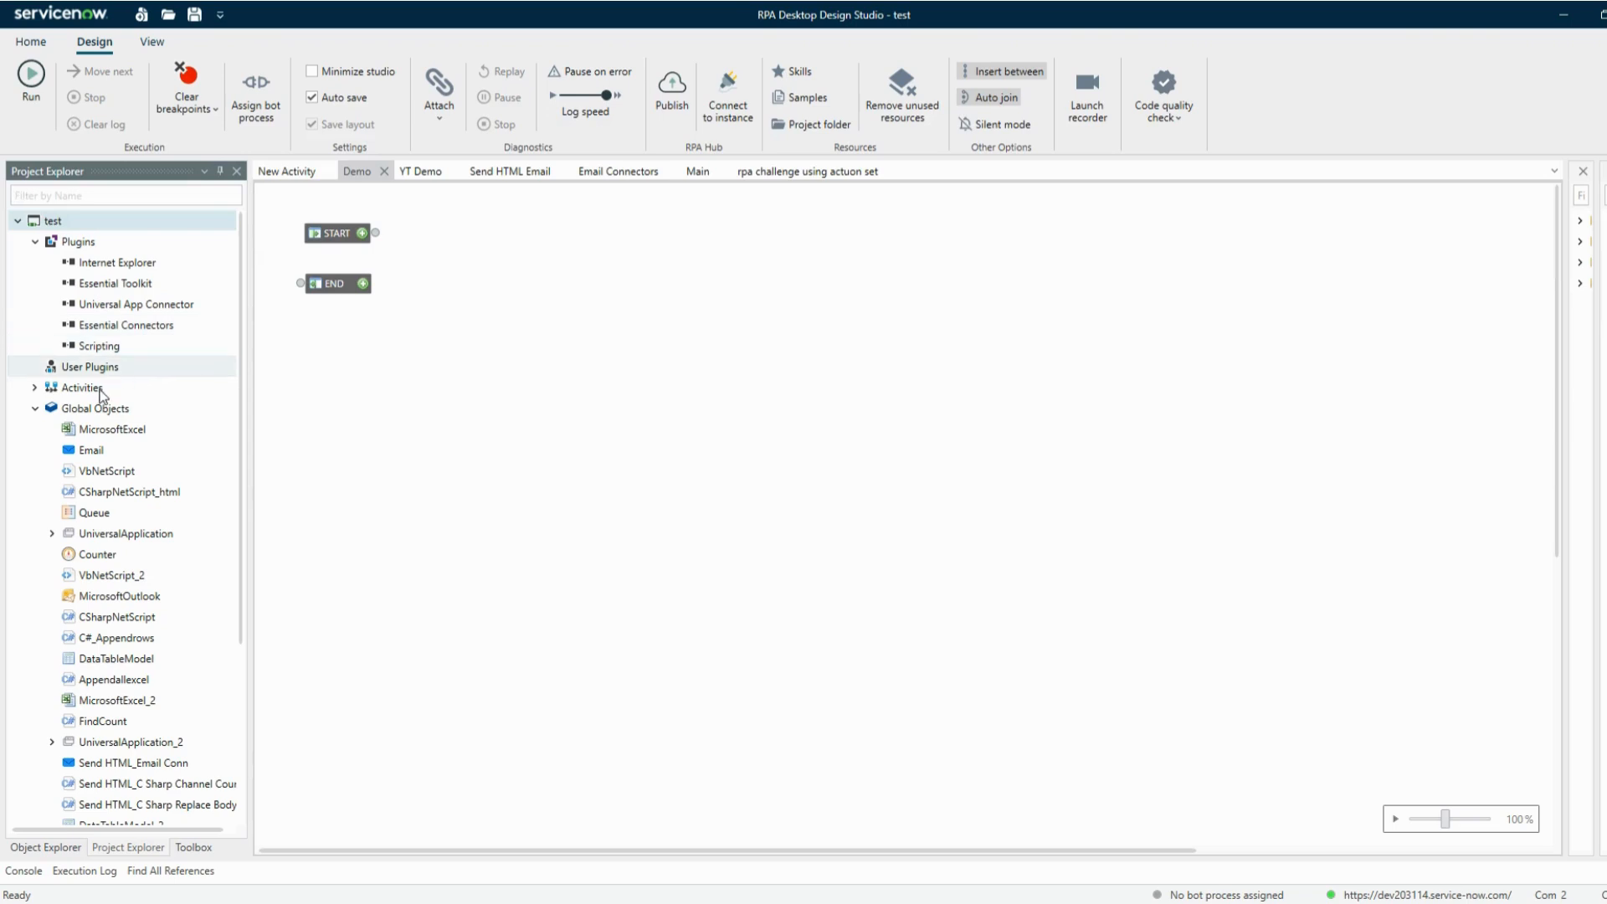
- Examine the project's activities and the contents of the imported Utilities, QueueOperations and EmailOperations folders
click(53, 392)
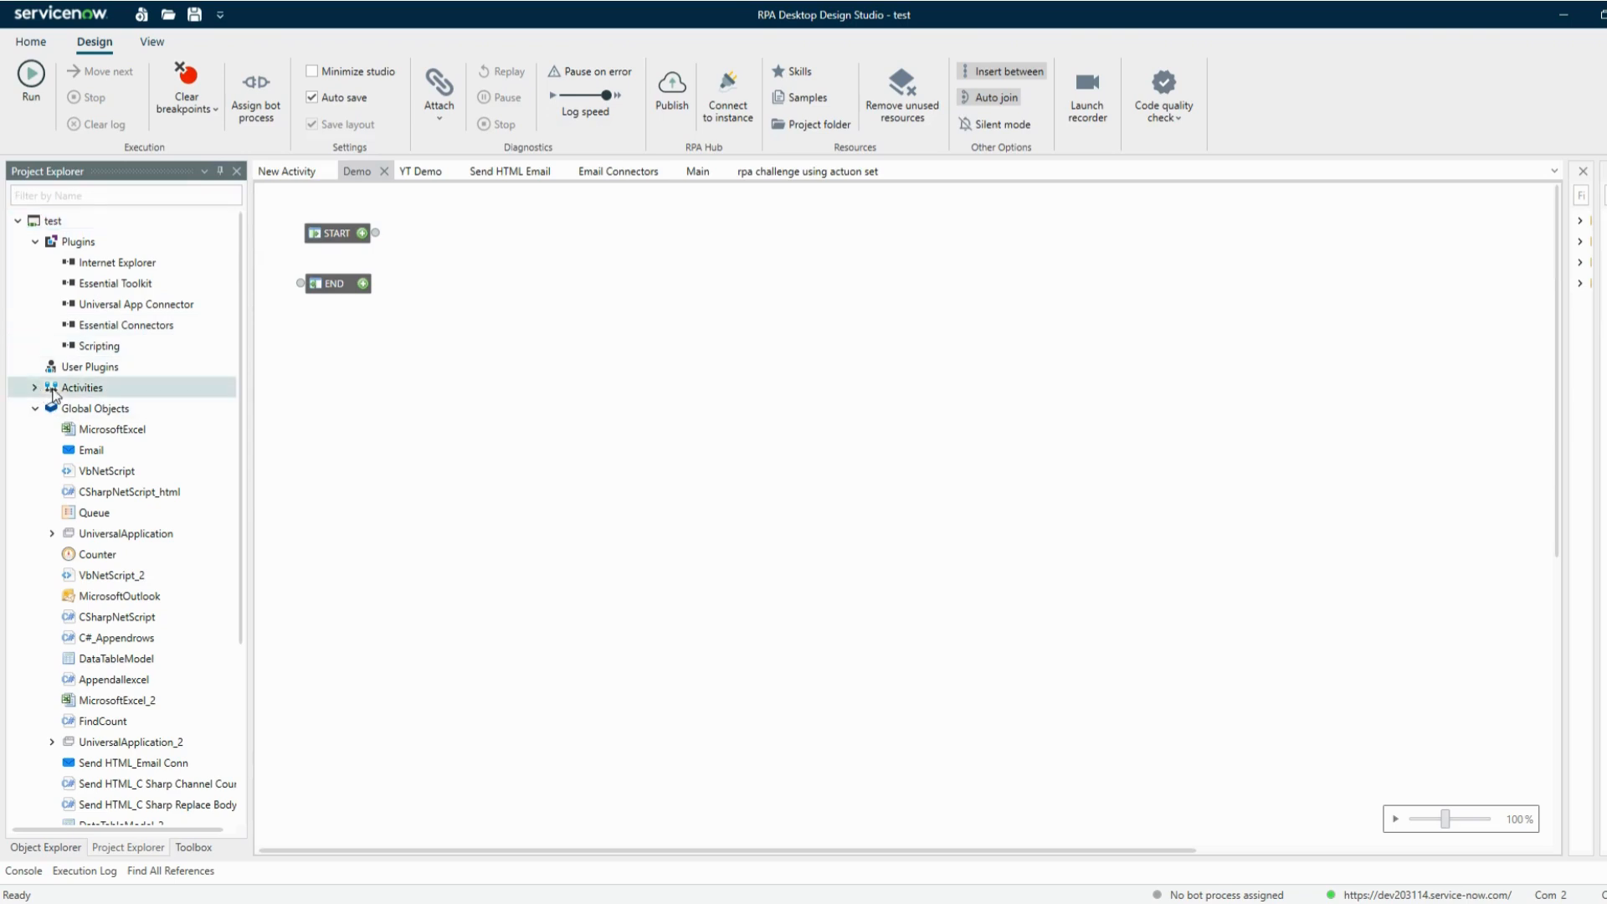
double_click(53, 391)
scroll(134, 528, down, 4)
scroll(143, 596, up, 2)
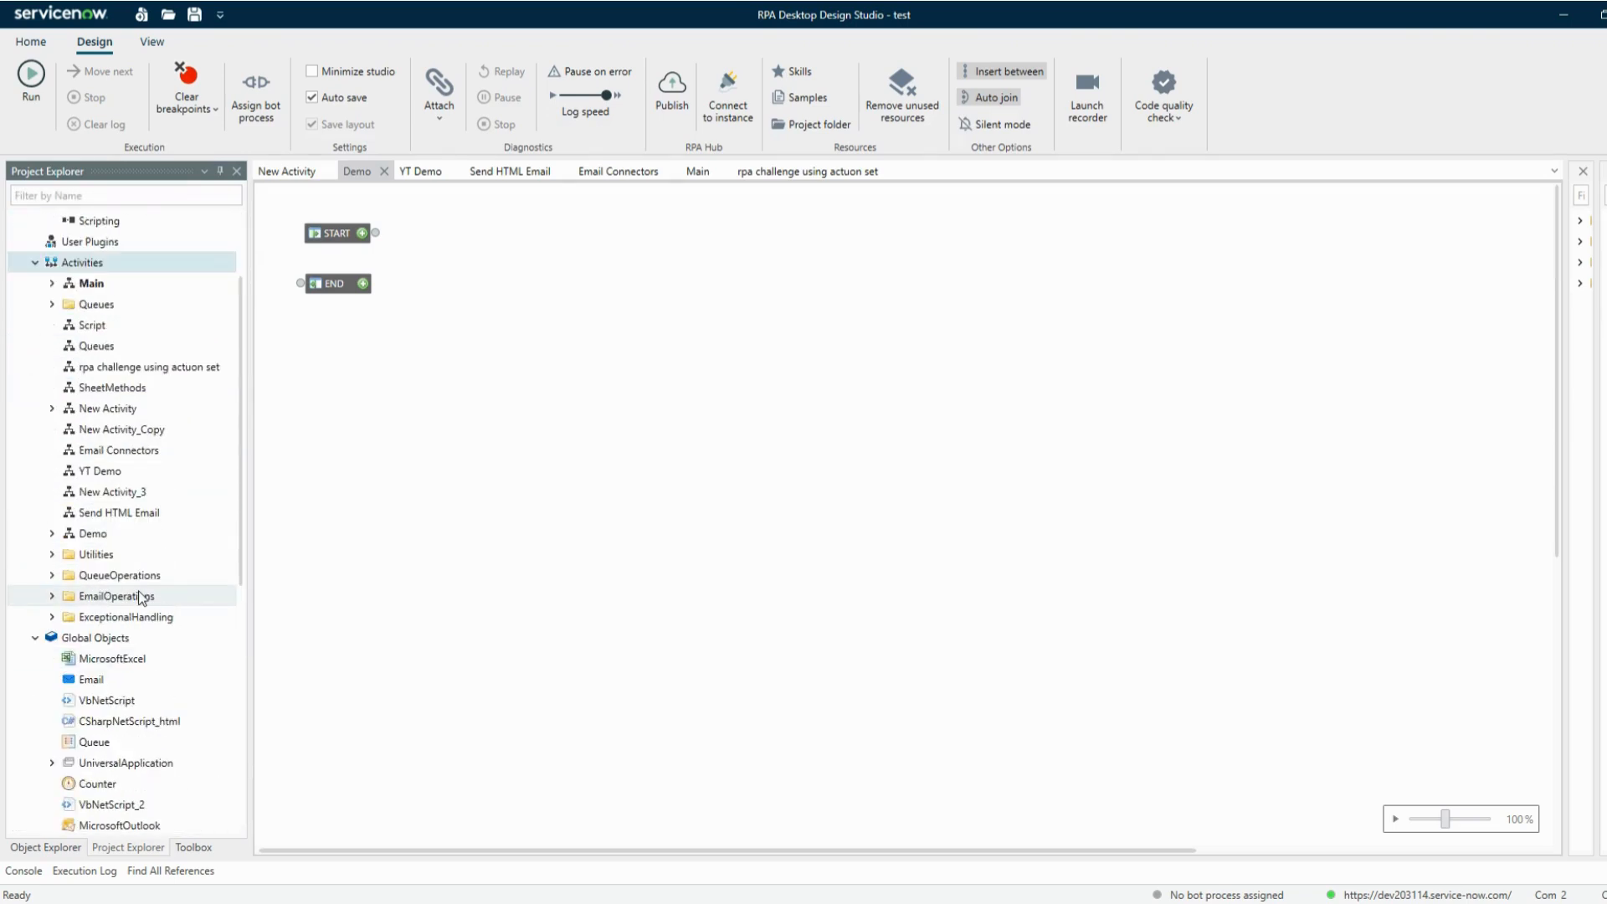
click(55, 555)
scroll(82, 528, down, 4)
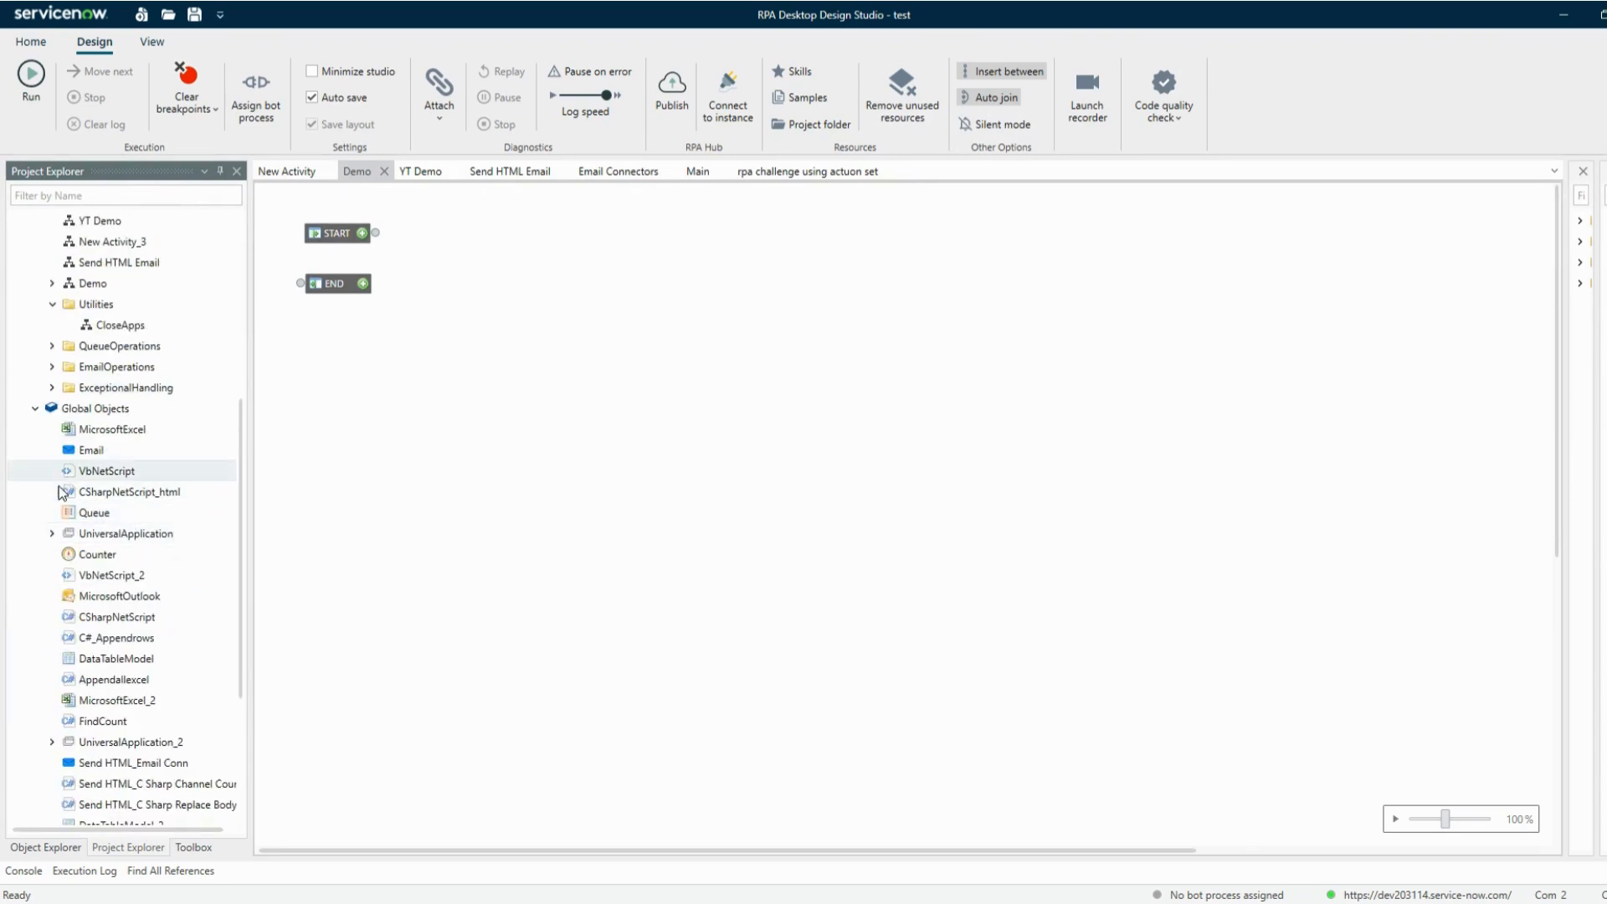
click(52, 366)
click(52, 346)
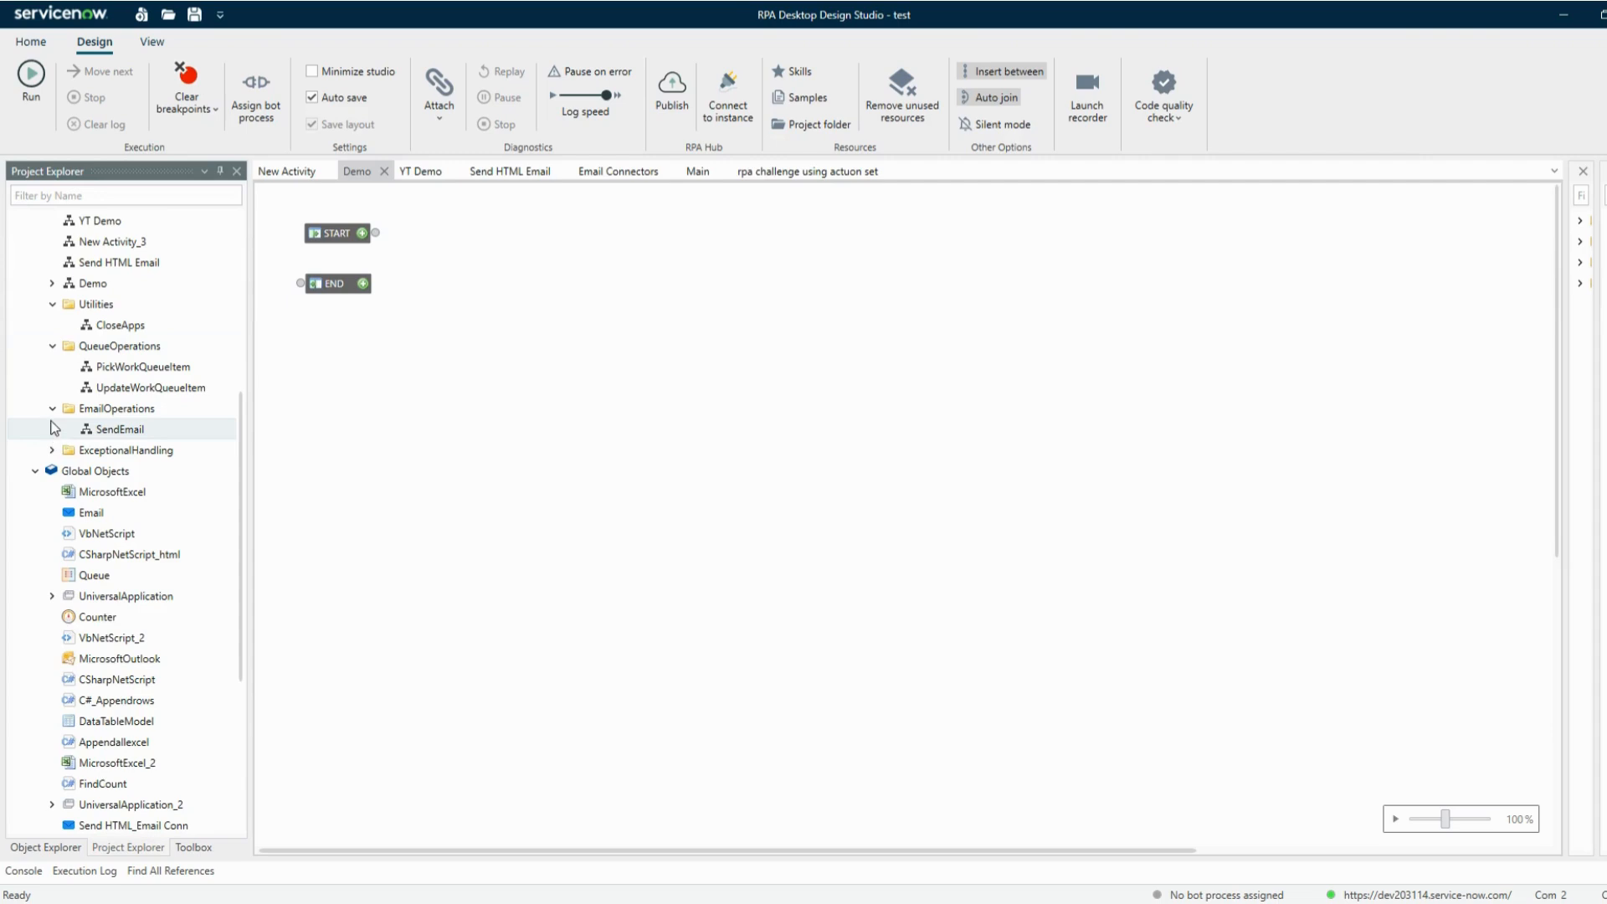
- Place the LogErrors activity from the ExceptionalHandling folder on the Demo canvas, beyond the START node
click(52, 450)
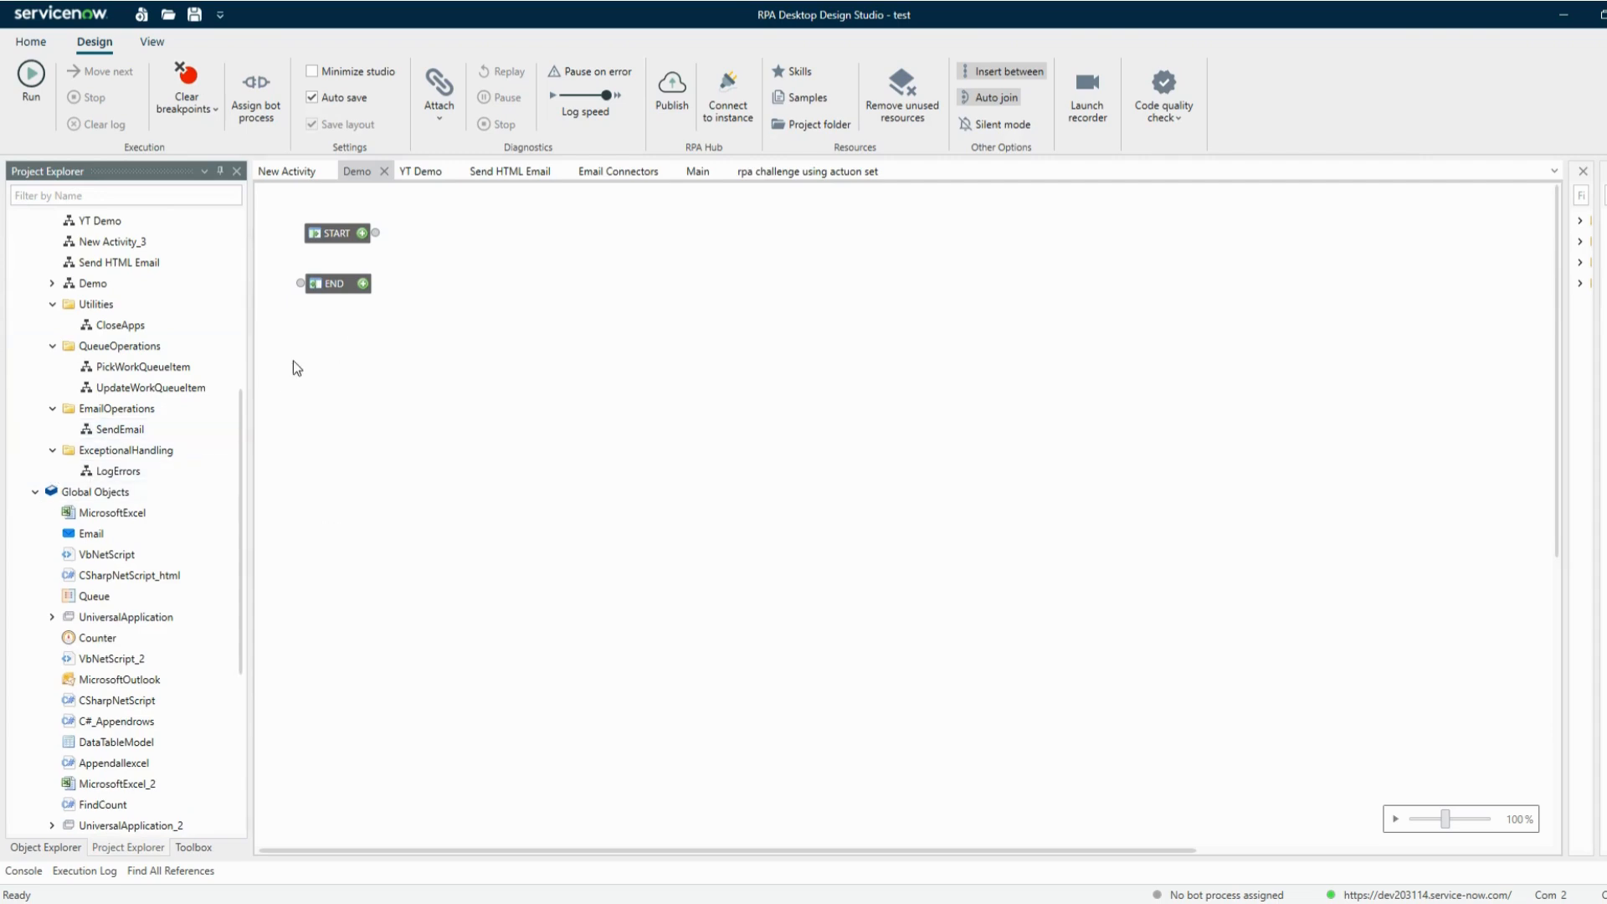
drag(128, 472, 497, 269)
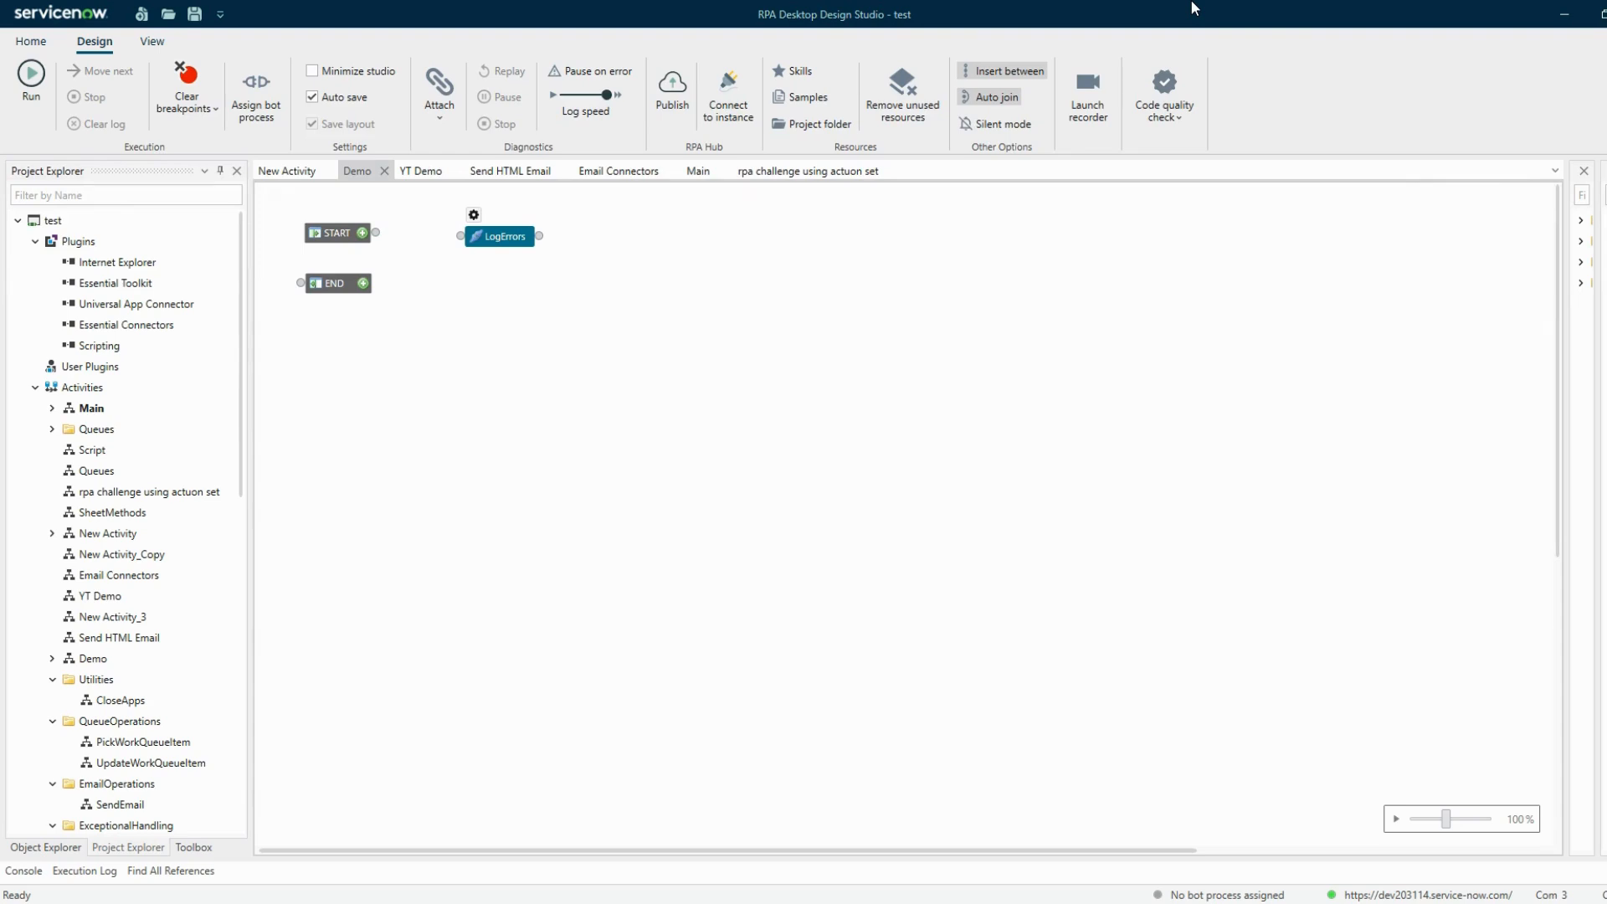
- Show the available skills and expand both Check Output Parameter packages to view their activities
click(801, 75)
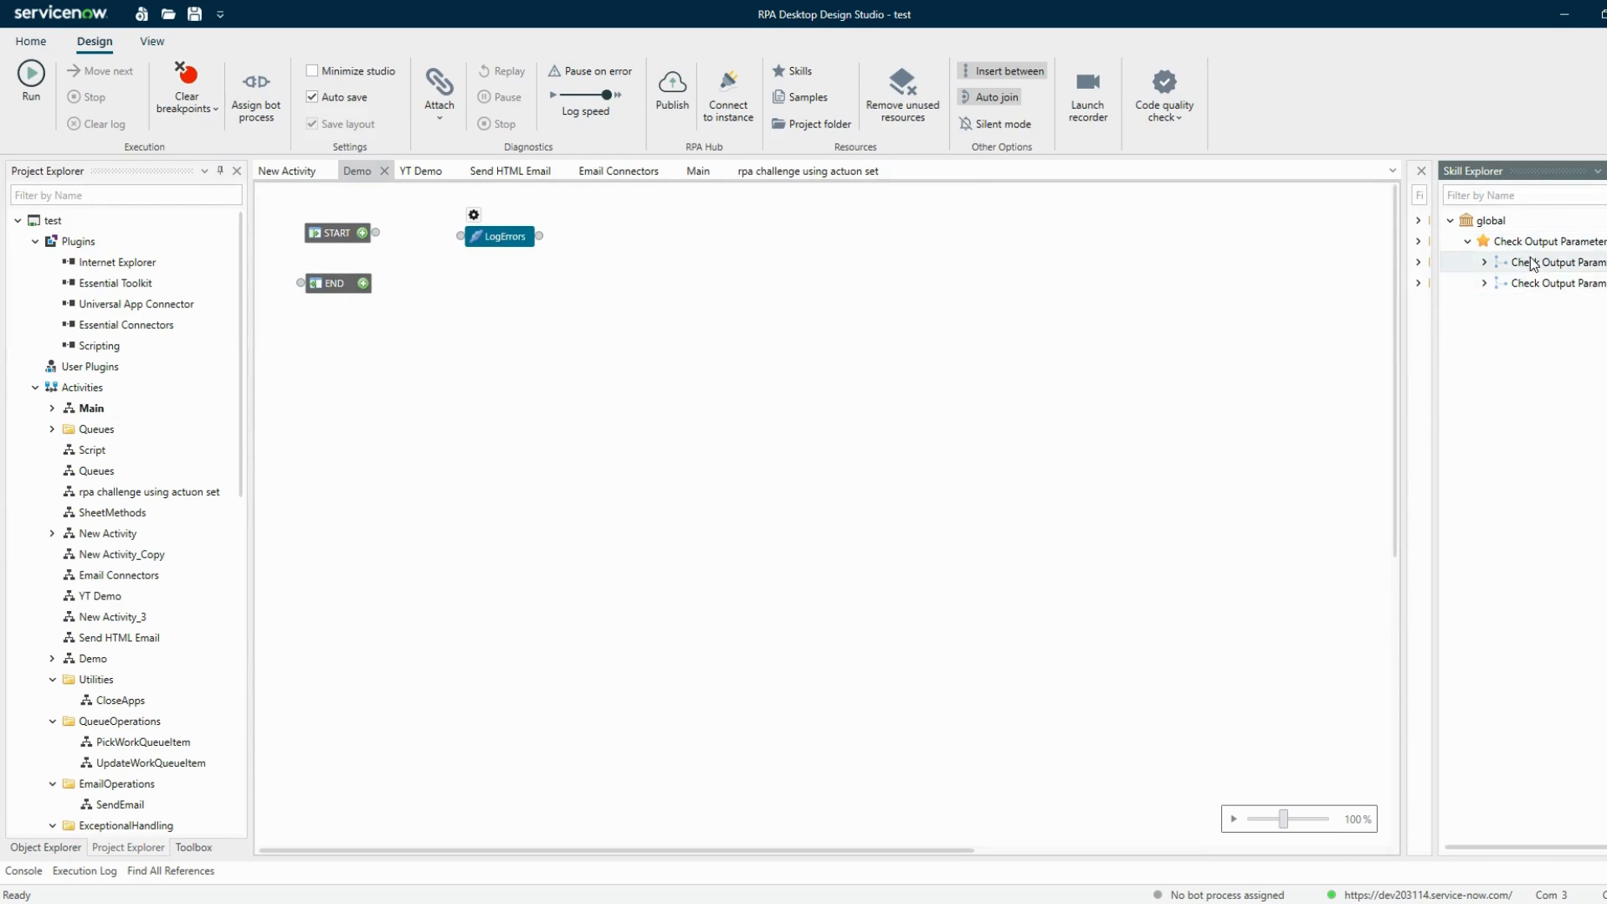
click(1484, 263)
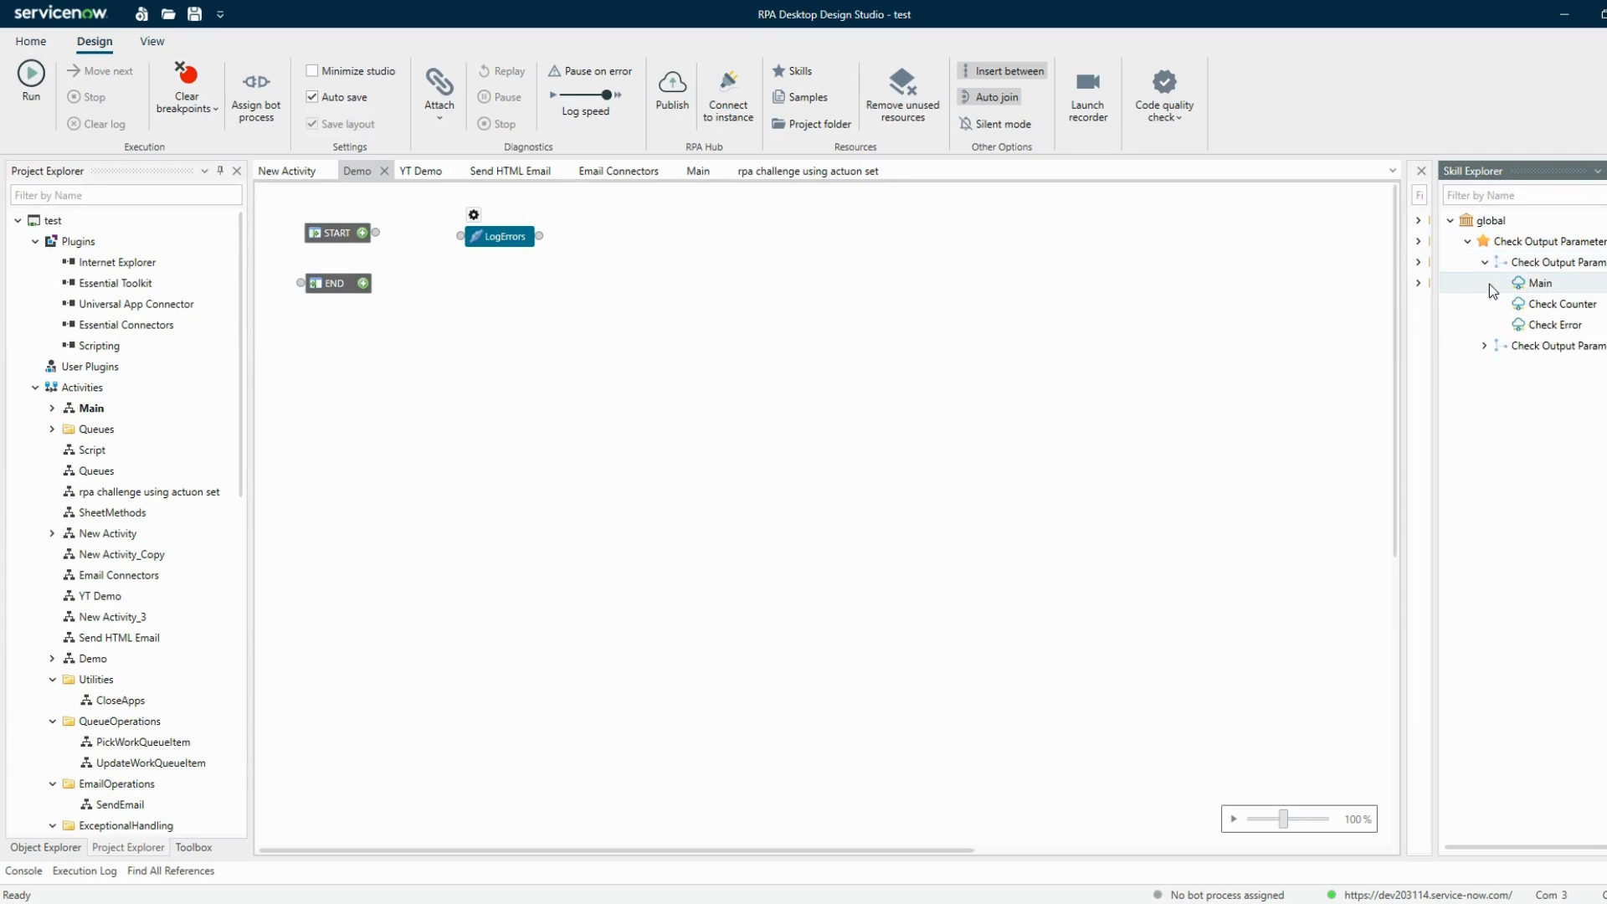
click(1484, 347)
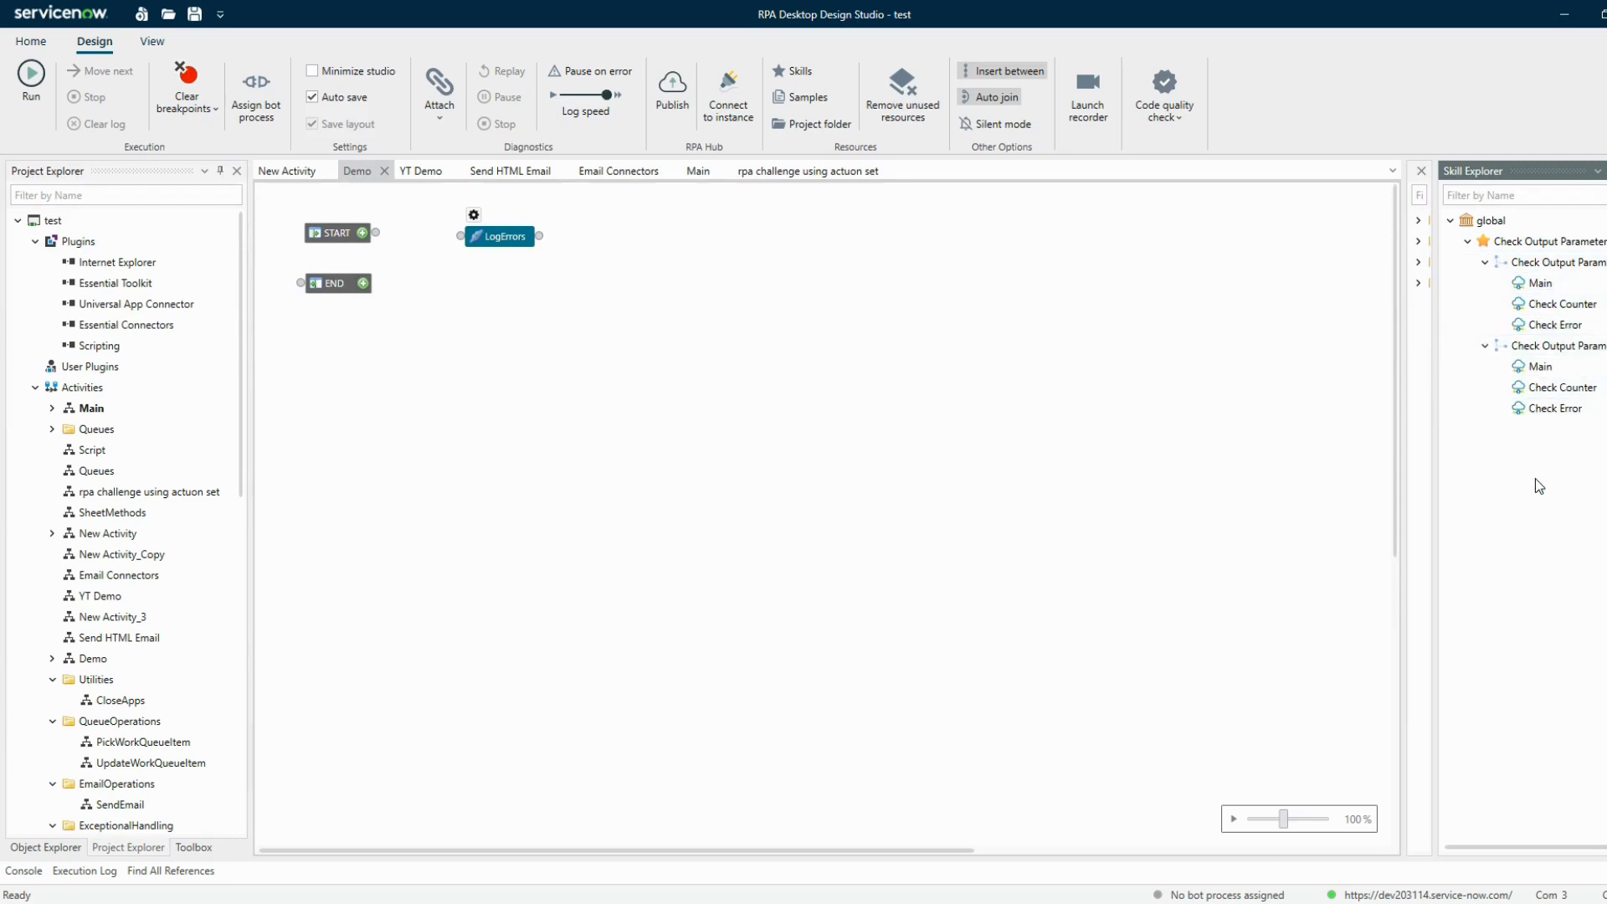
- Place the Main activity of the first Check Output Parameters package on the Demo canvas, well beyond the LogErrors activity
drag(1540, 284, 924, 331)
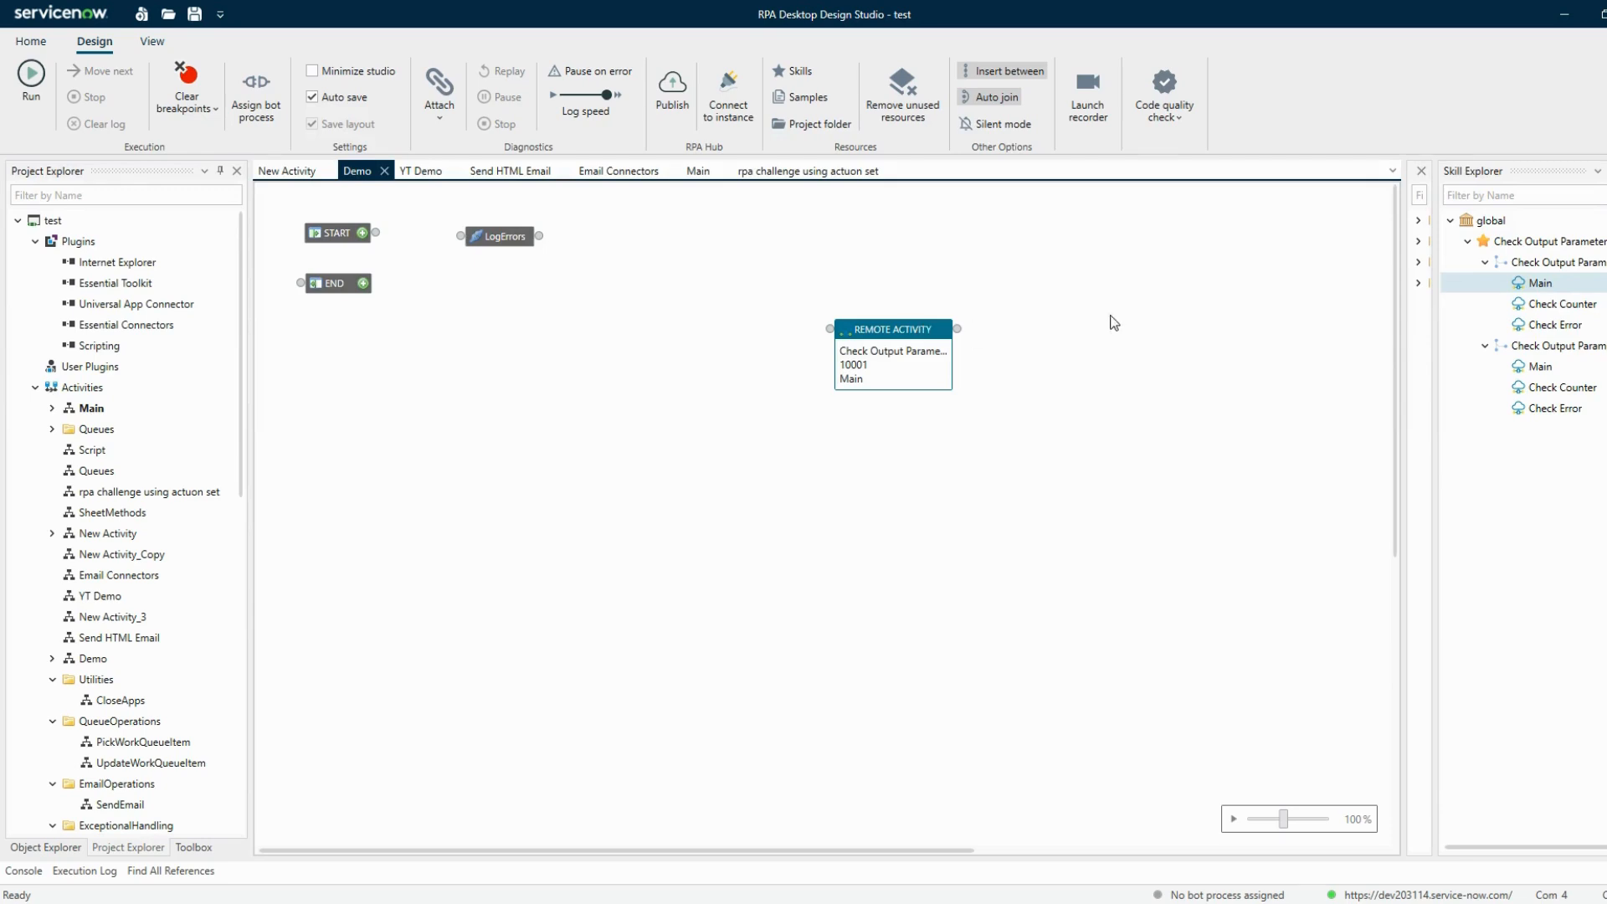
drag(937, 332, 1160, 319)
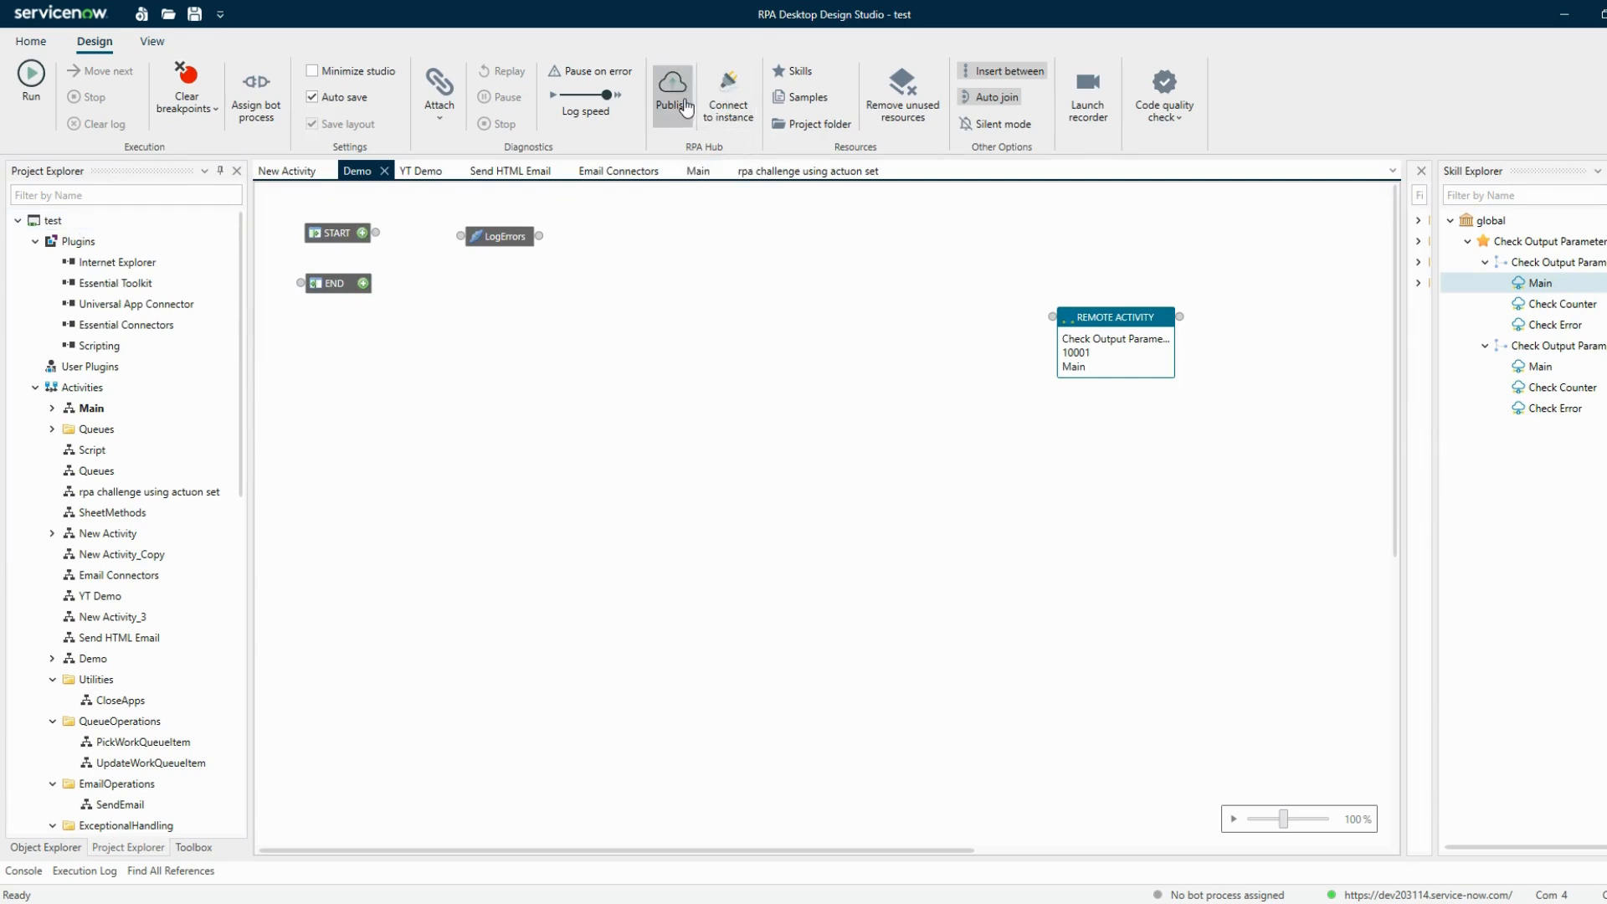
click(676, 104)
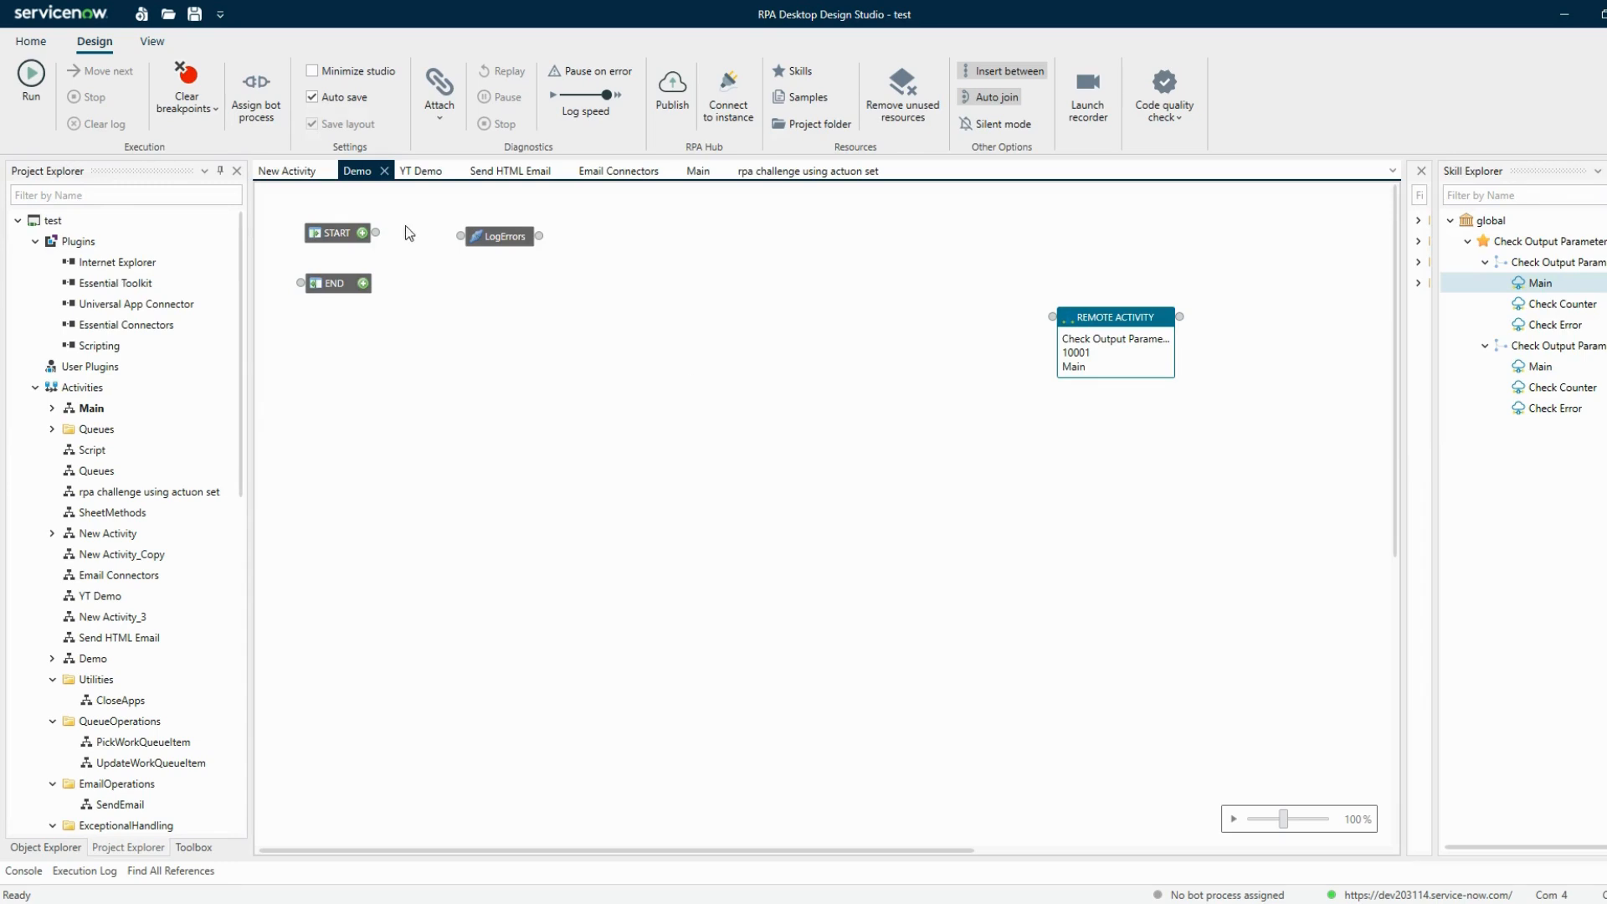
- Create a new skill named "test skils" and place its END node directly below START on the Main canvas
click(32, 41)
click(174, 103)
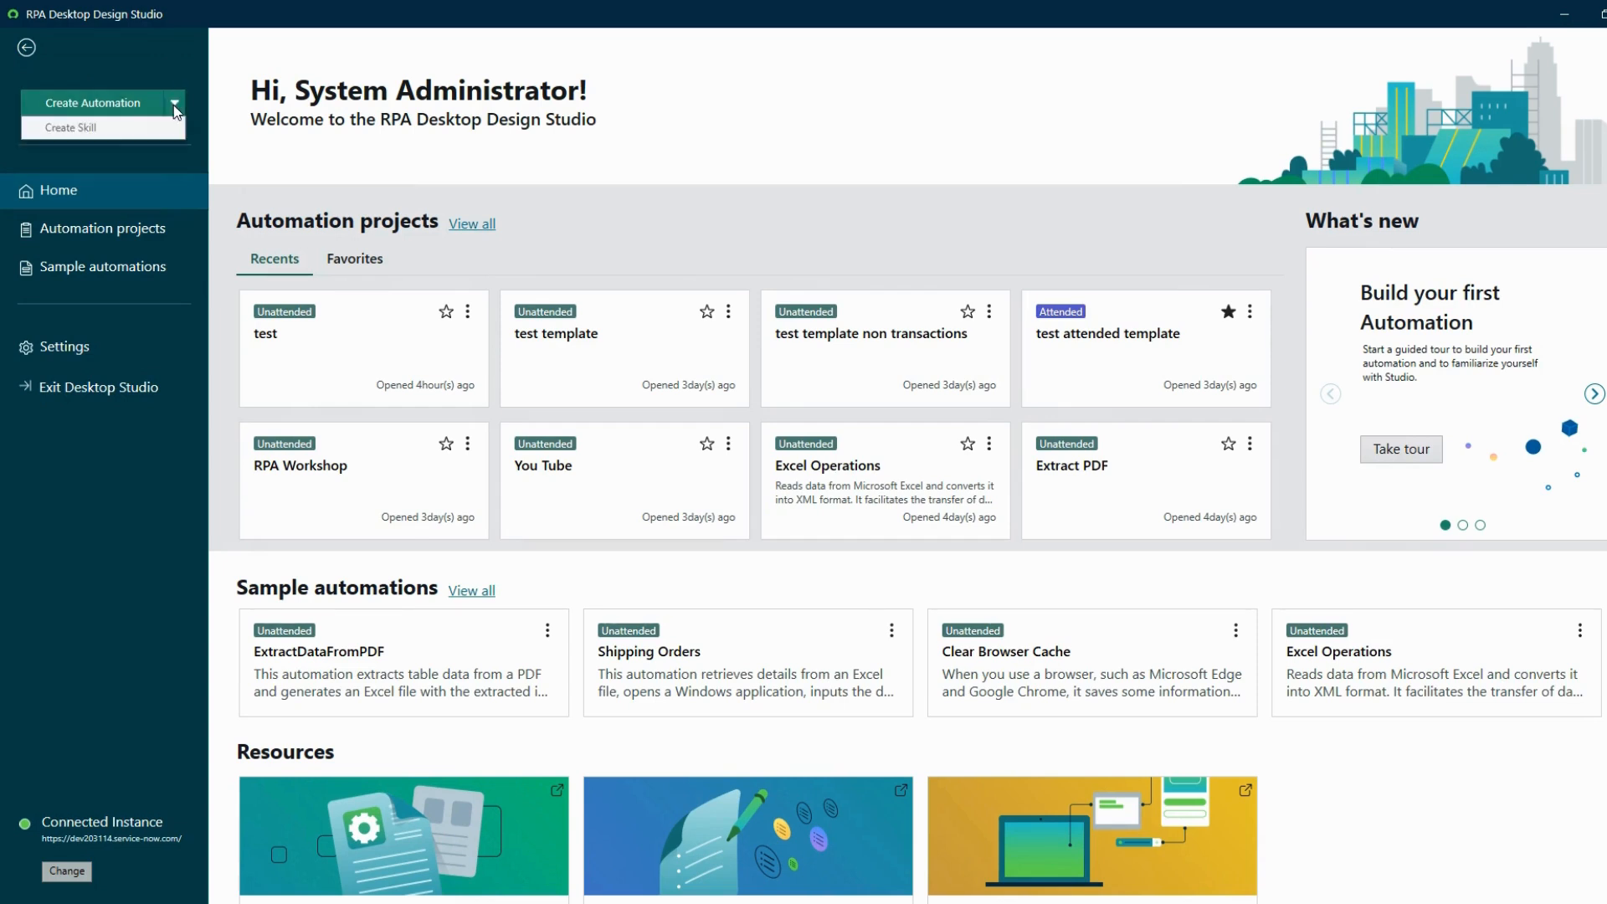
click(83, 129)
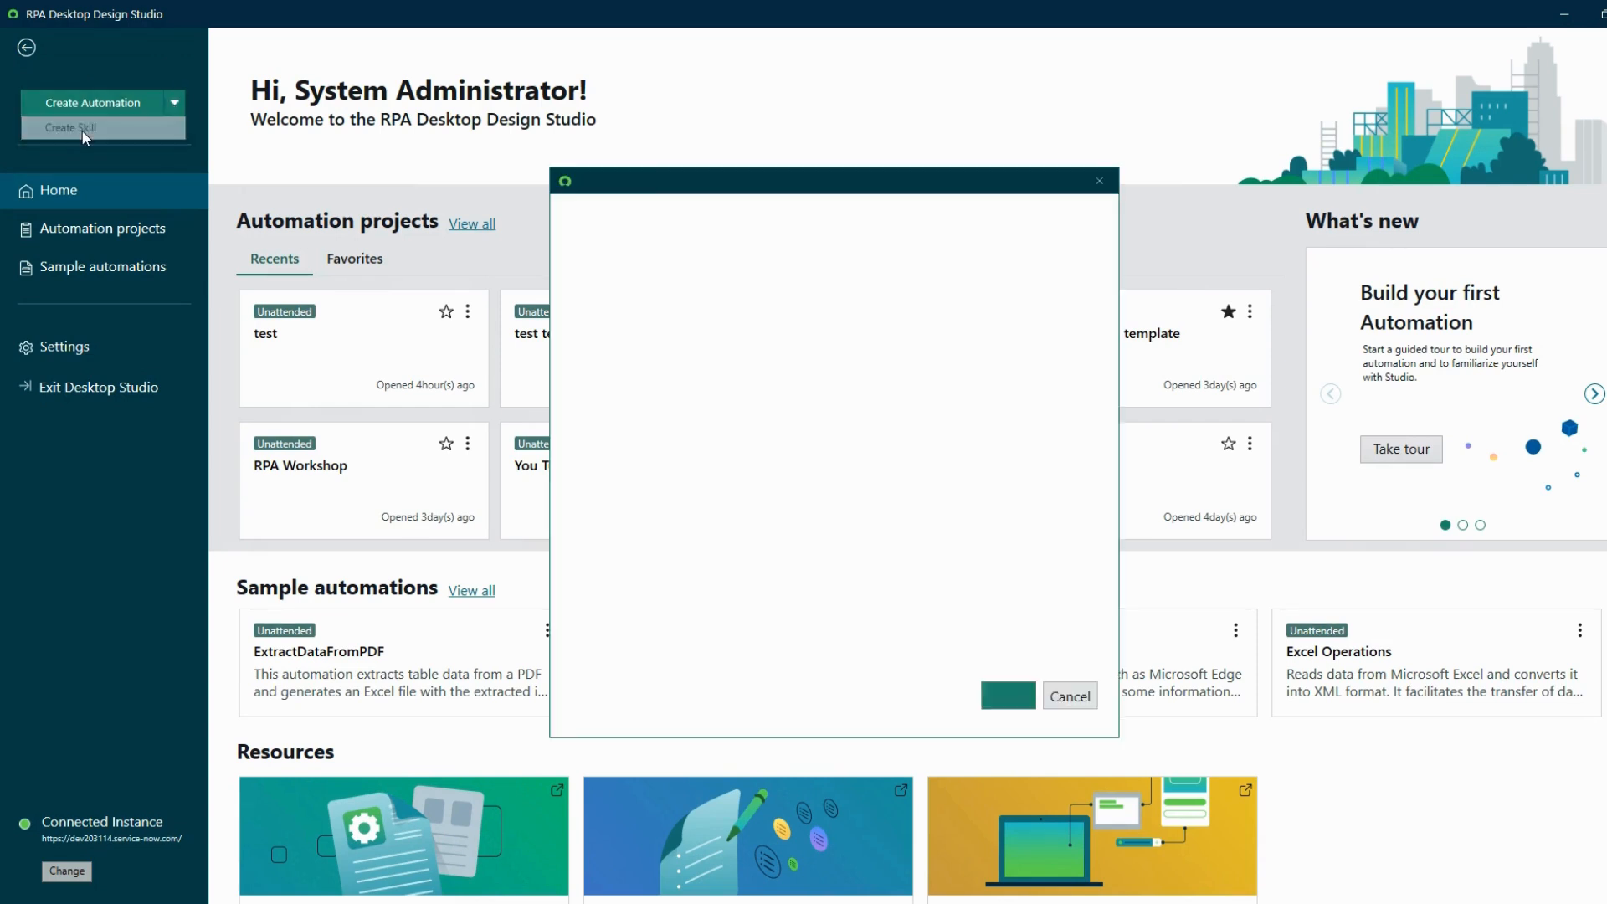
click(674, 294)
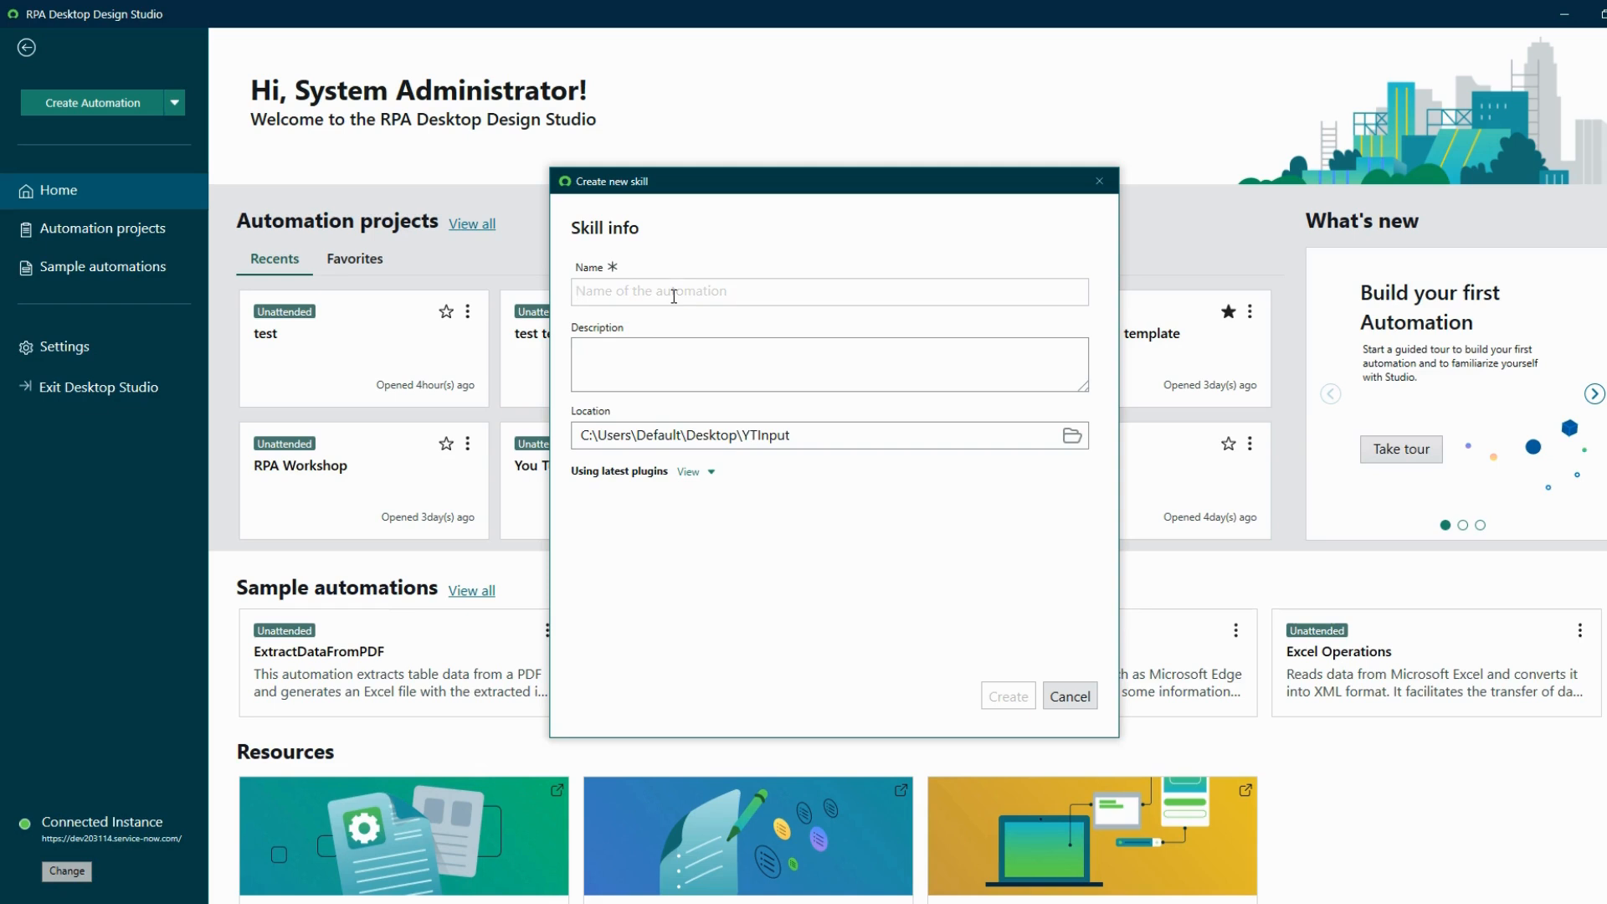
click(688, 472)
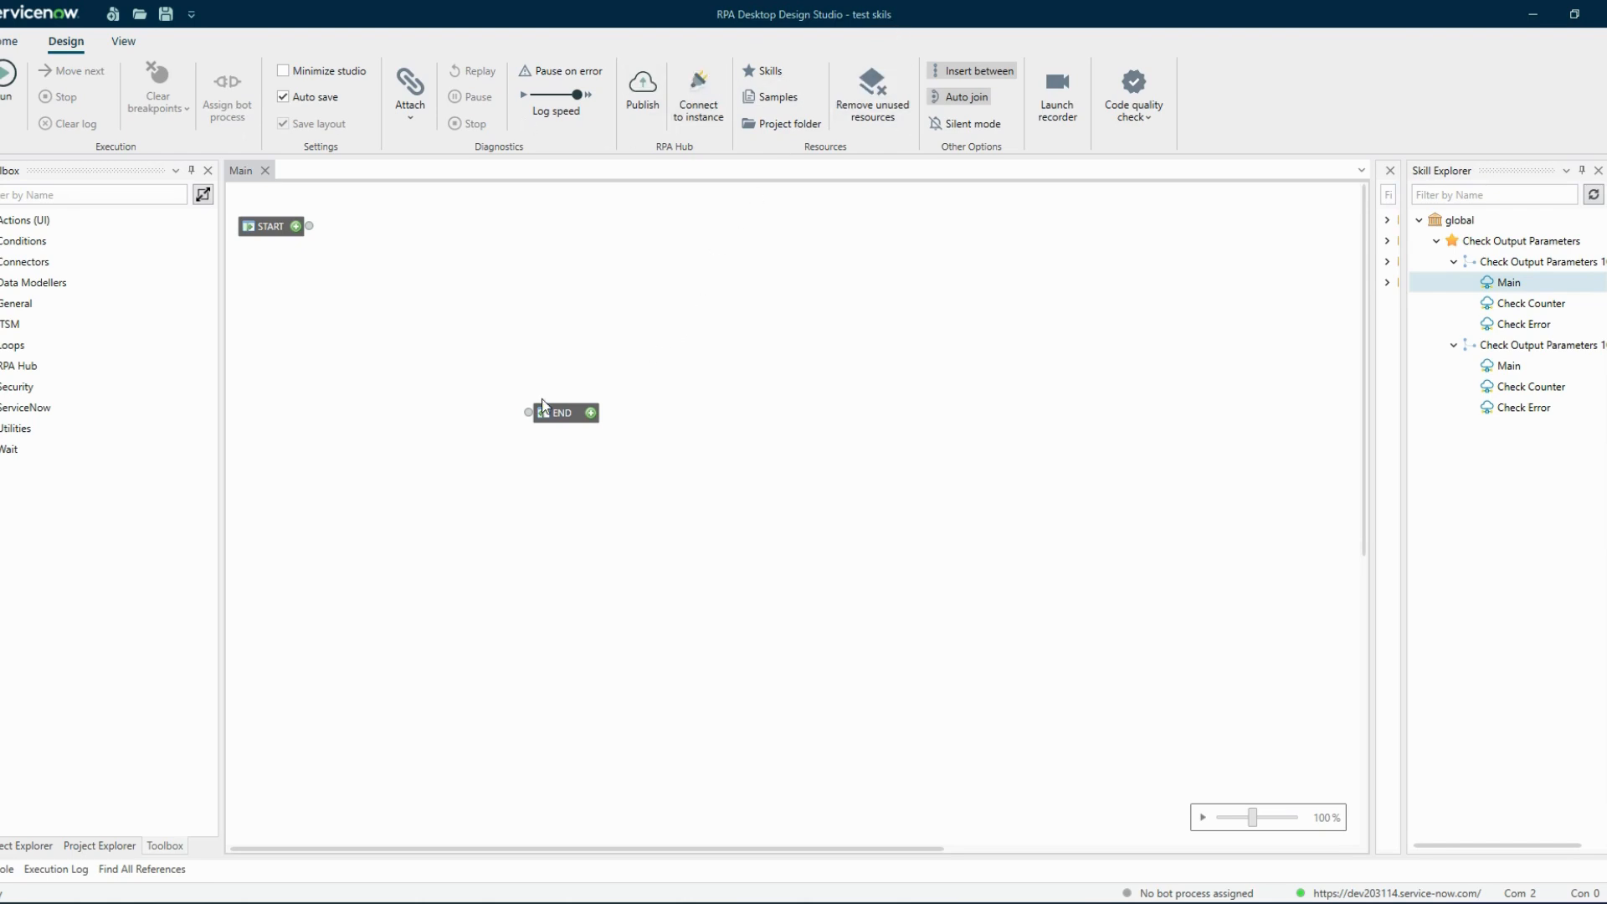
drag(548, 410, 303, 241)
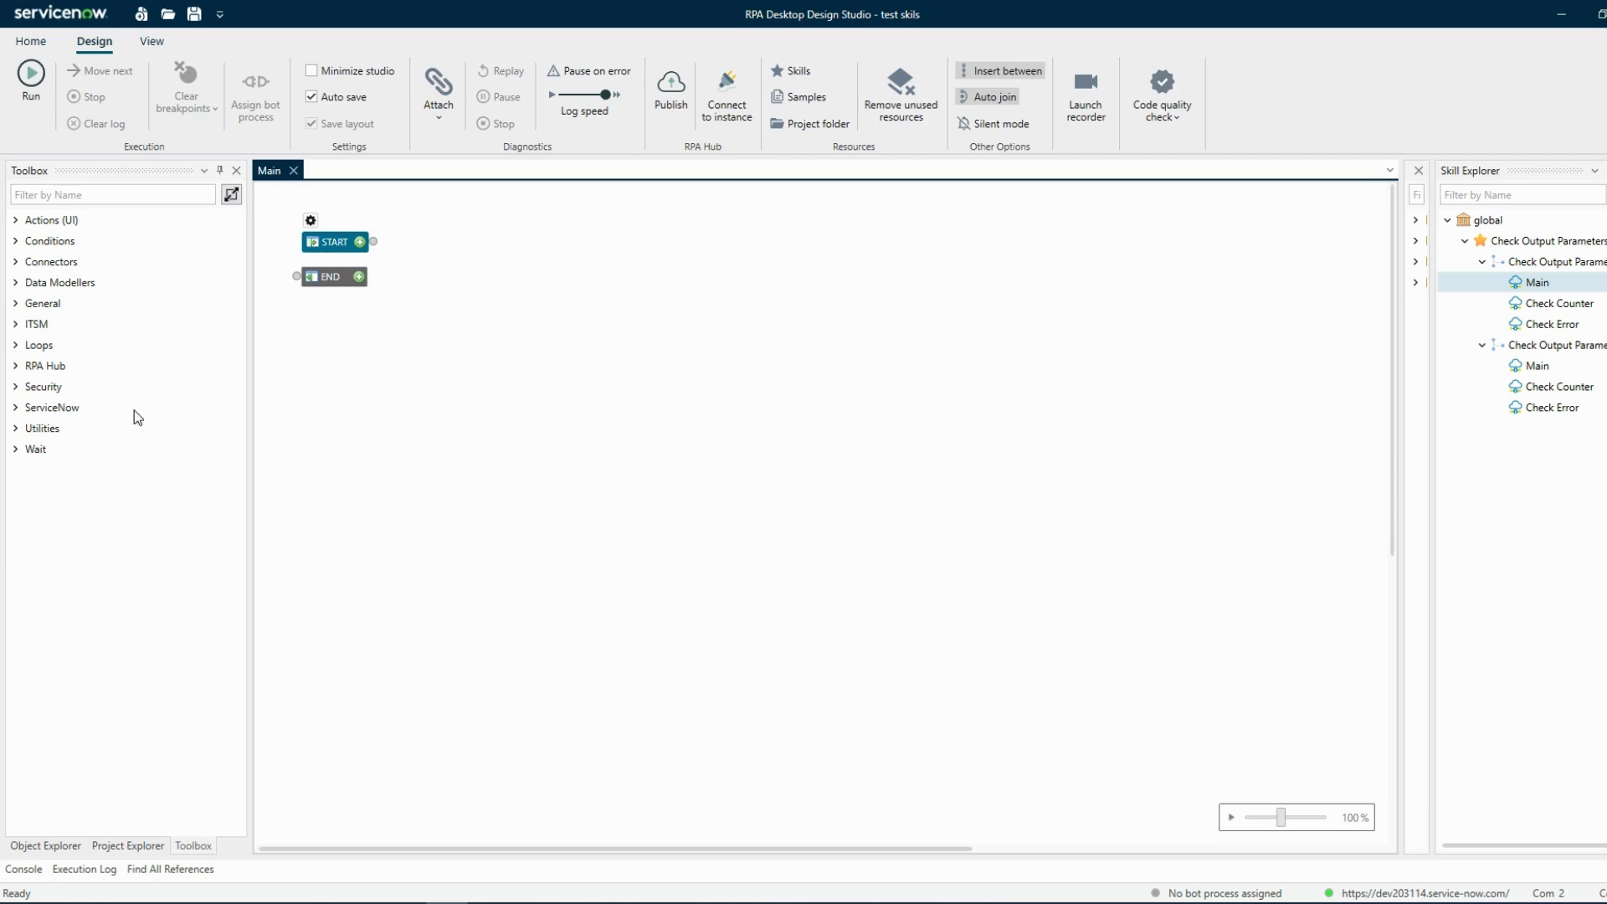
- View the project import dialog for the test skils project and close it without importing anything
click(138, 845)
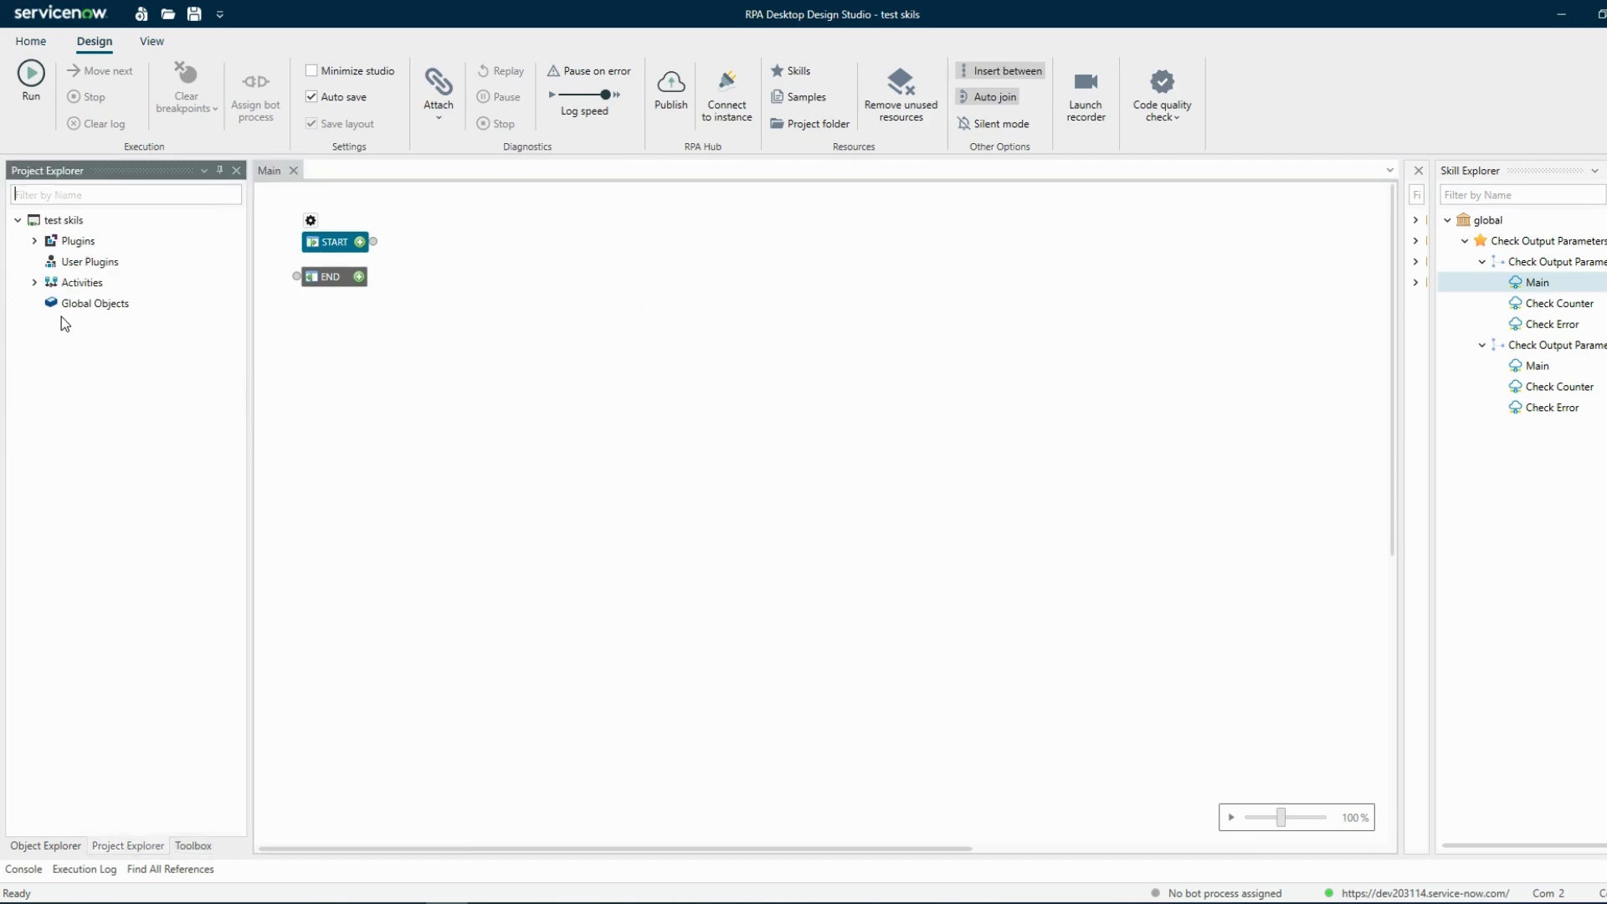
click(69, 220)
right_click(74, 220)
click(117, 257)
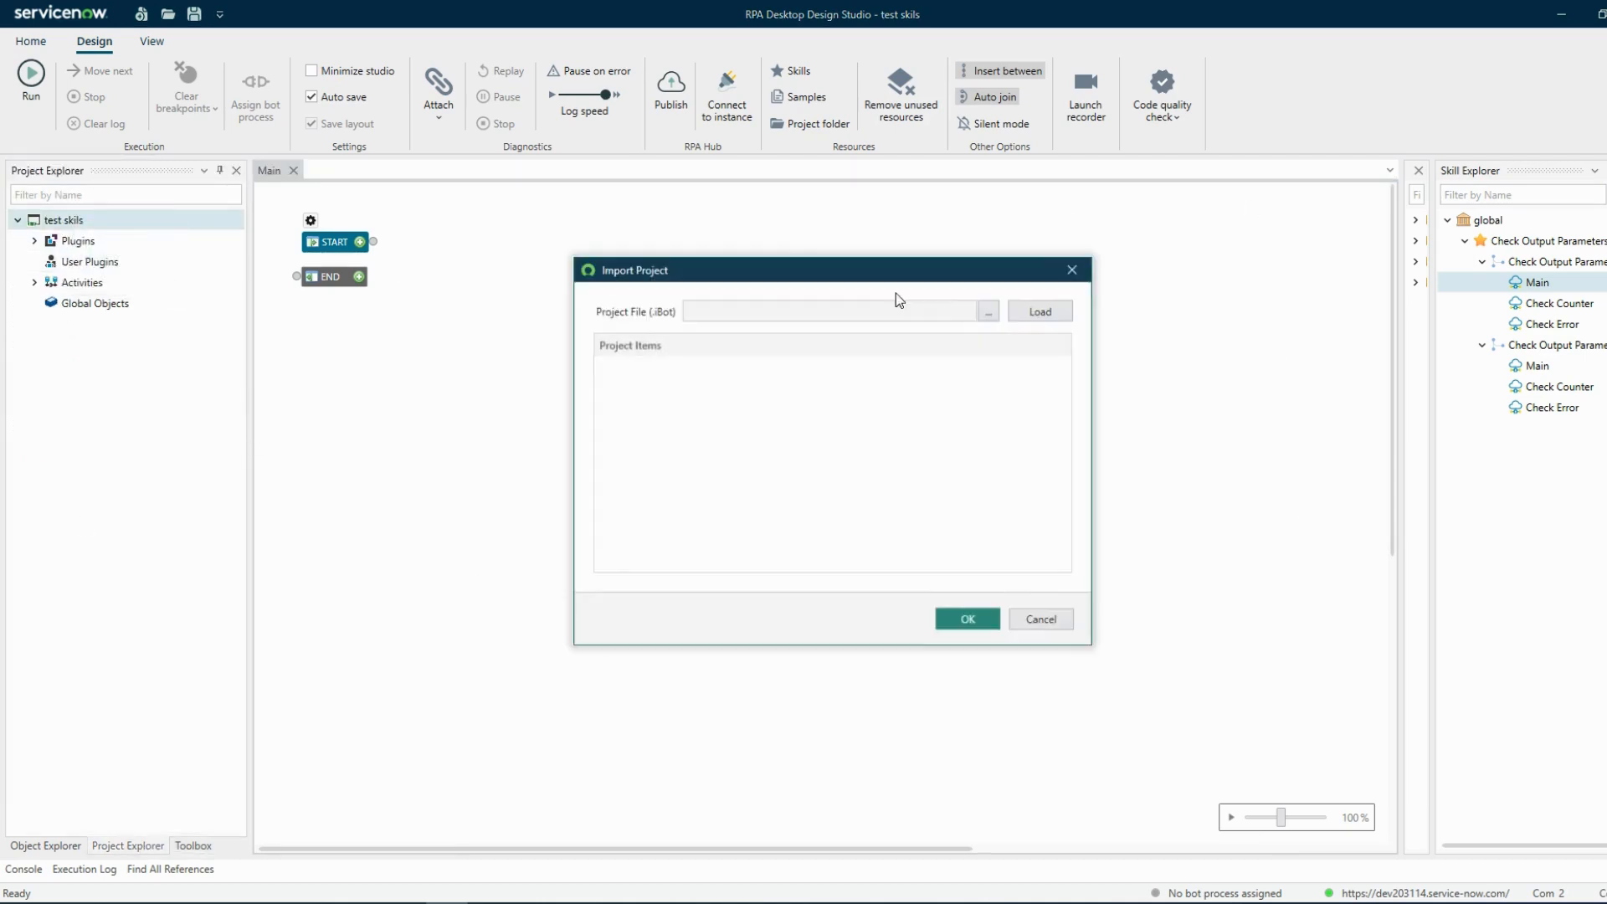
click(1087, 270)
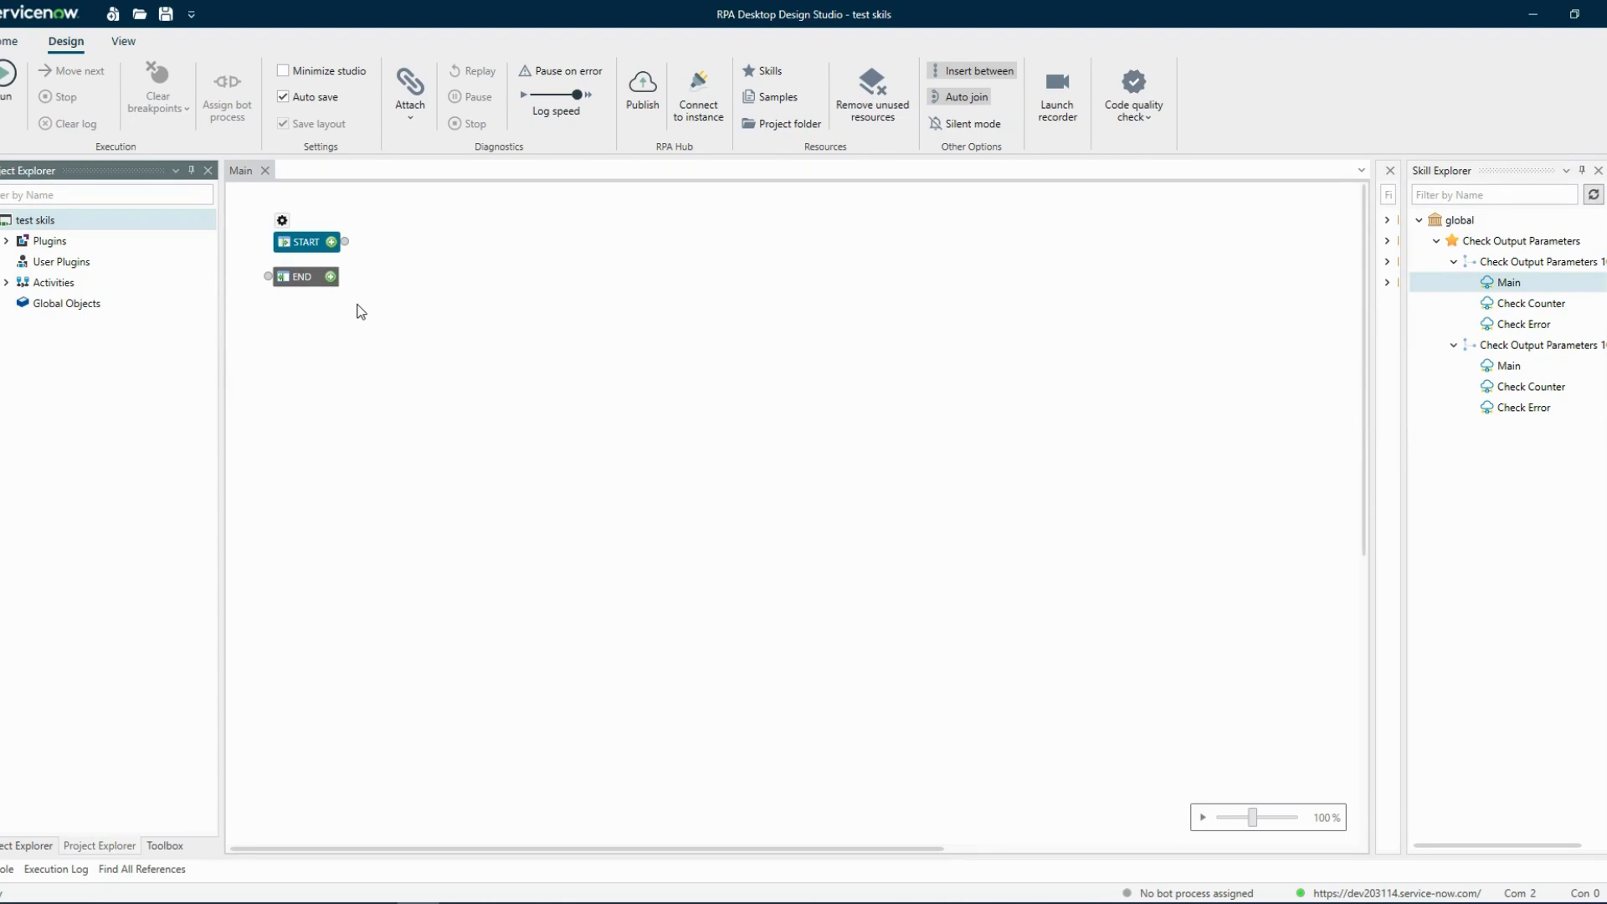
click(732, 521)
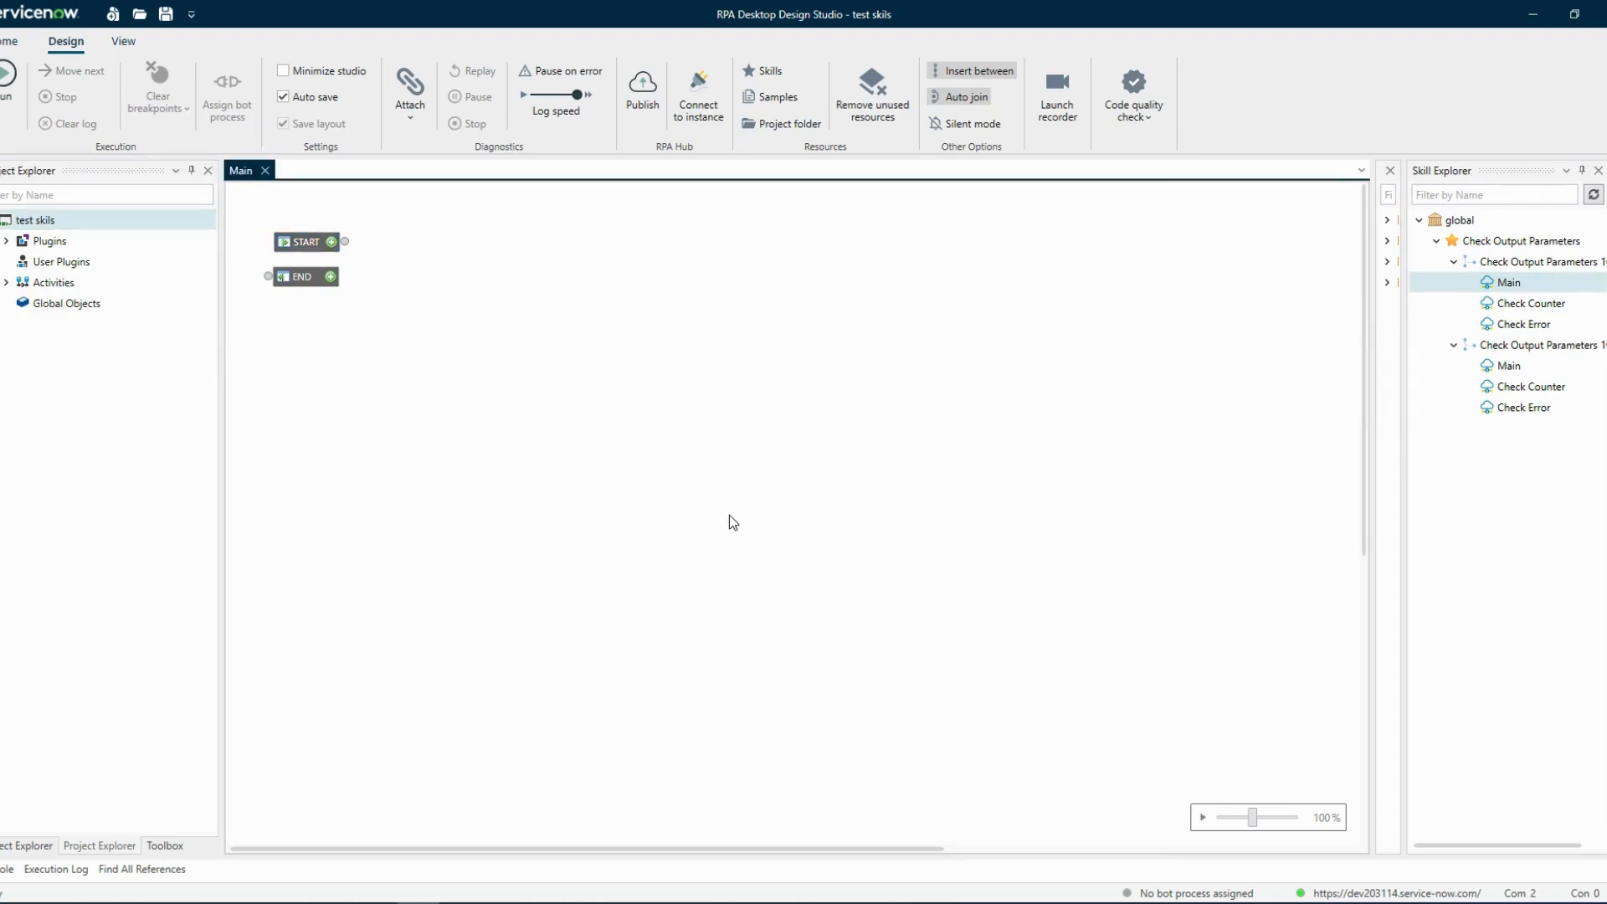